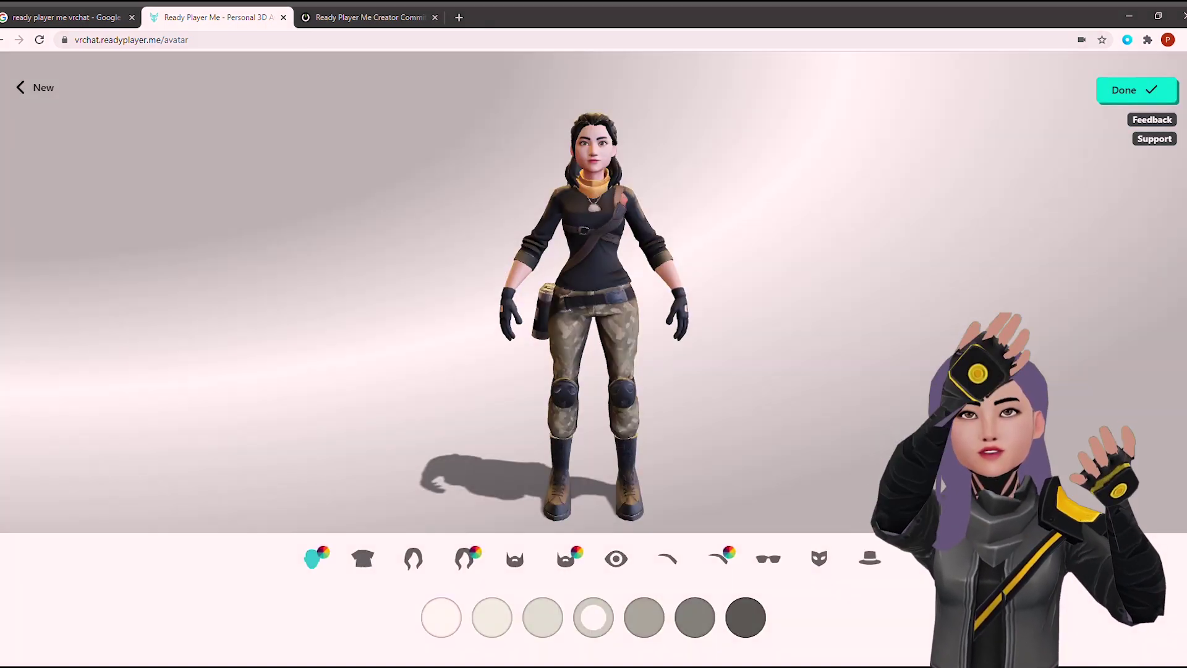
- Scroll the editor to view the generated avatar with dark hair, black top and camo trousers
scroll(624, 378, "up", 5)
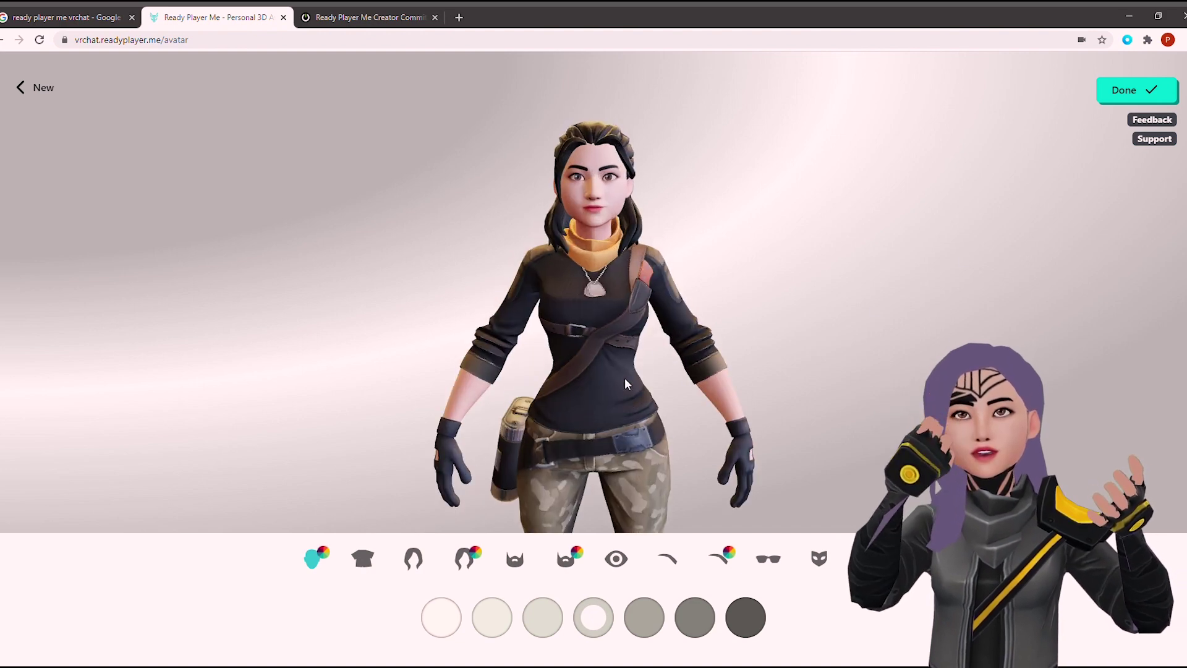
- Give the avatar long loose hair in a pink-purple colour after trying blonde, black and light brown
left_click(363, 559)
left_click(413, 558)
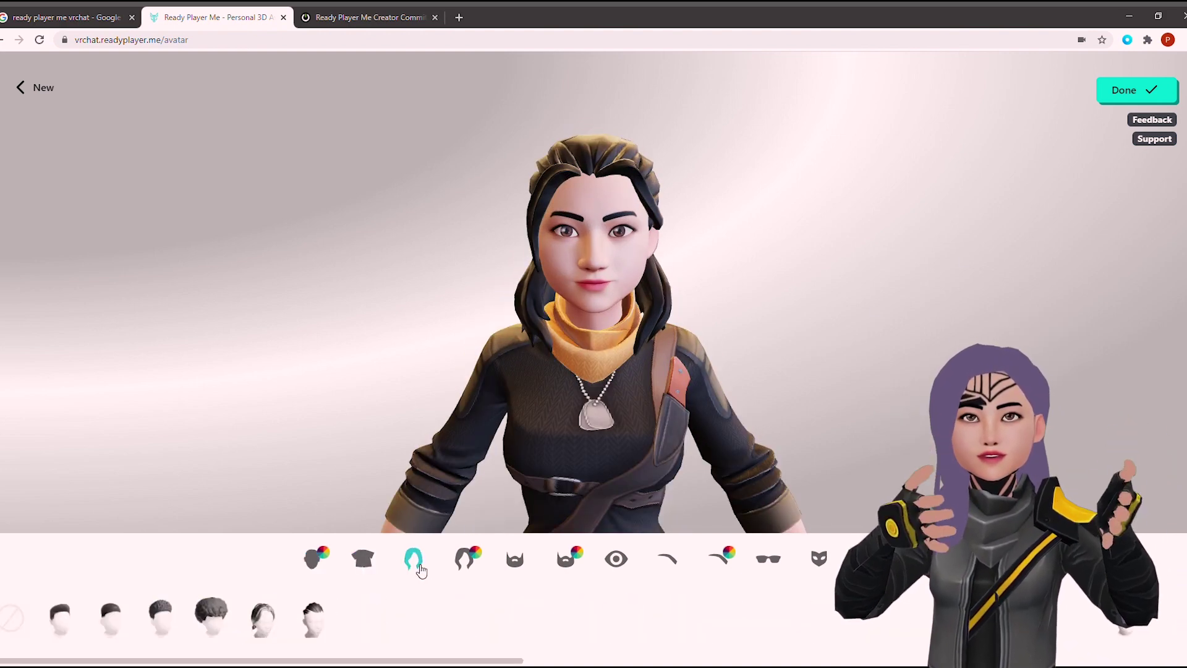
left_click(414, 616)
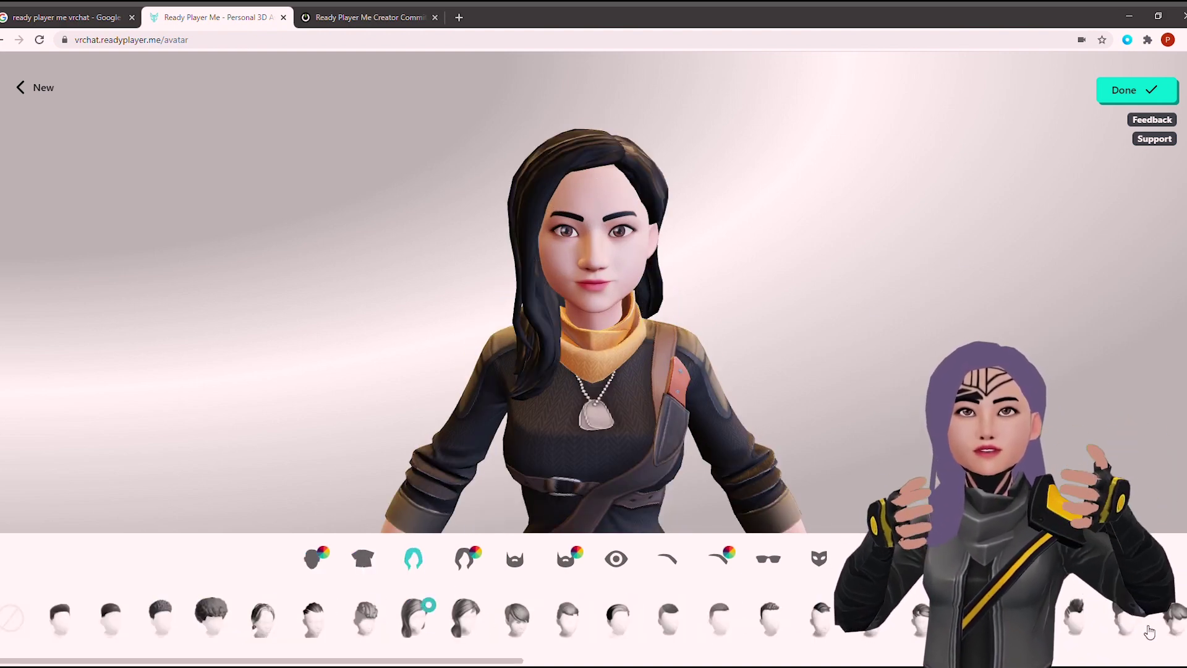
left_click(468, 560)
left_click(467, 617)
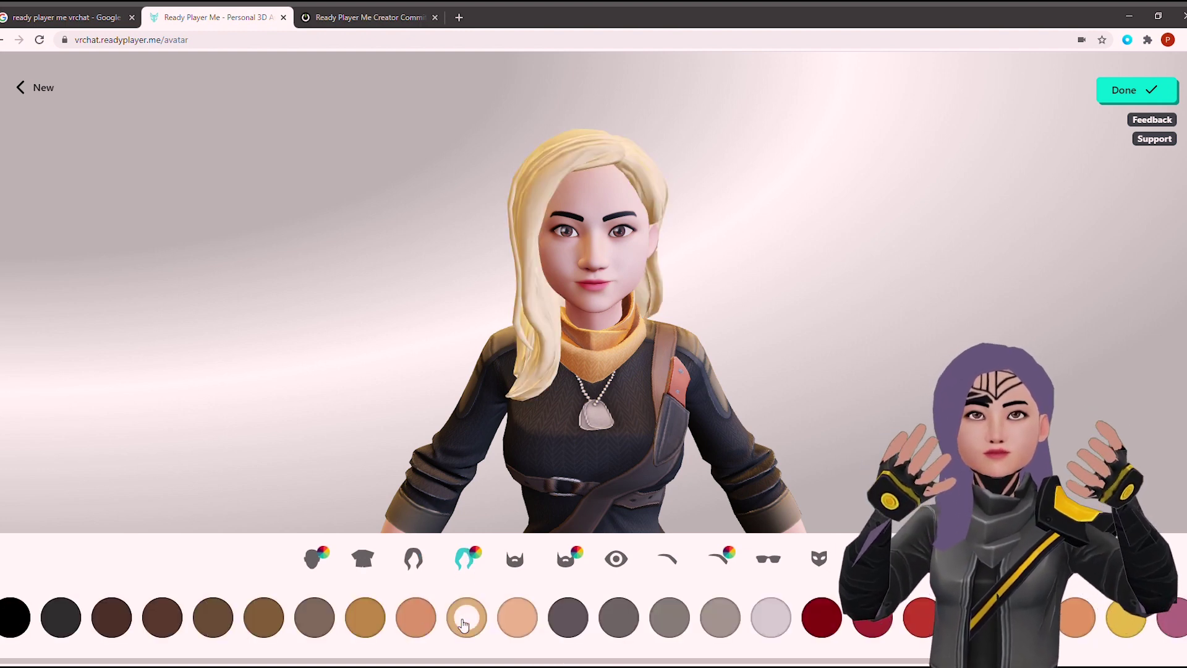
left_click(18, 618)
left_click(212, 617)
left_click(1171, 617)
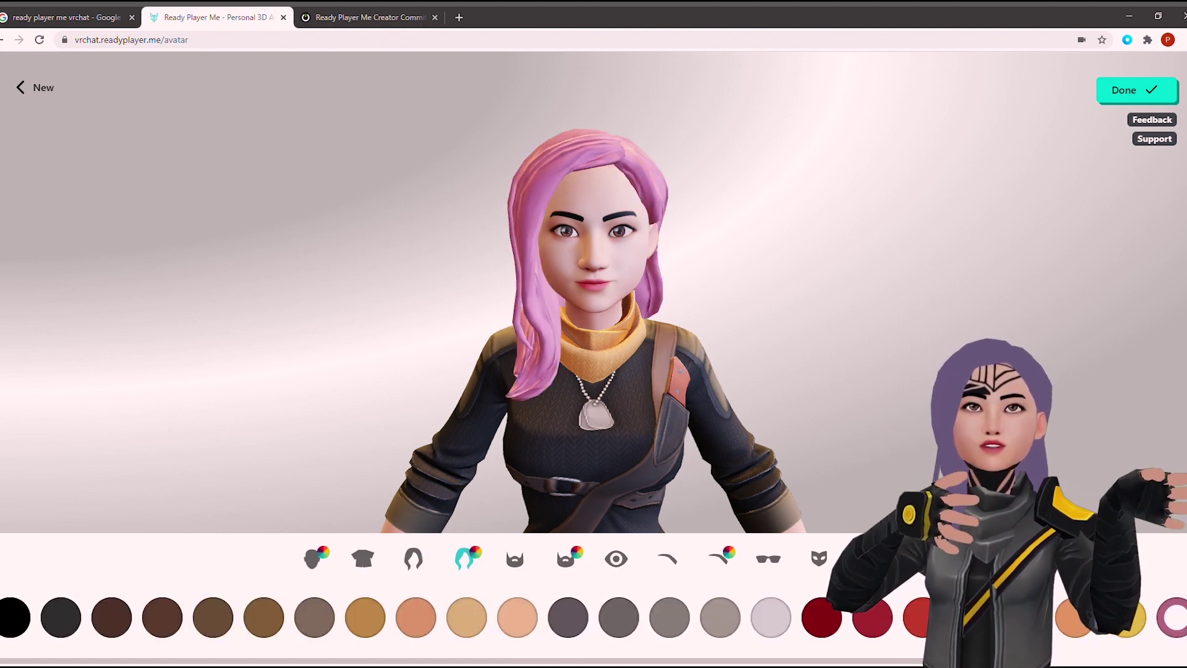
- Try the green, green-and-pink and brown jackets, then return to the black top with camo pants
left_click(370, 563)
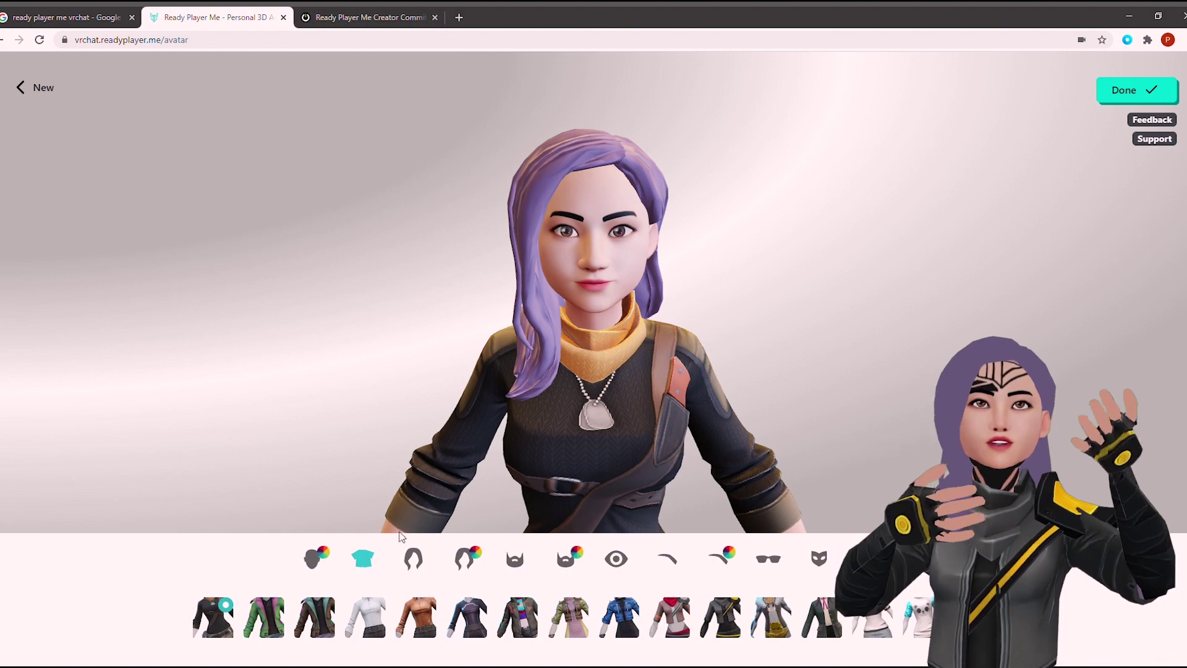
left_click(570, 618)
left_click(213, 617)
left_click(264, 617)
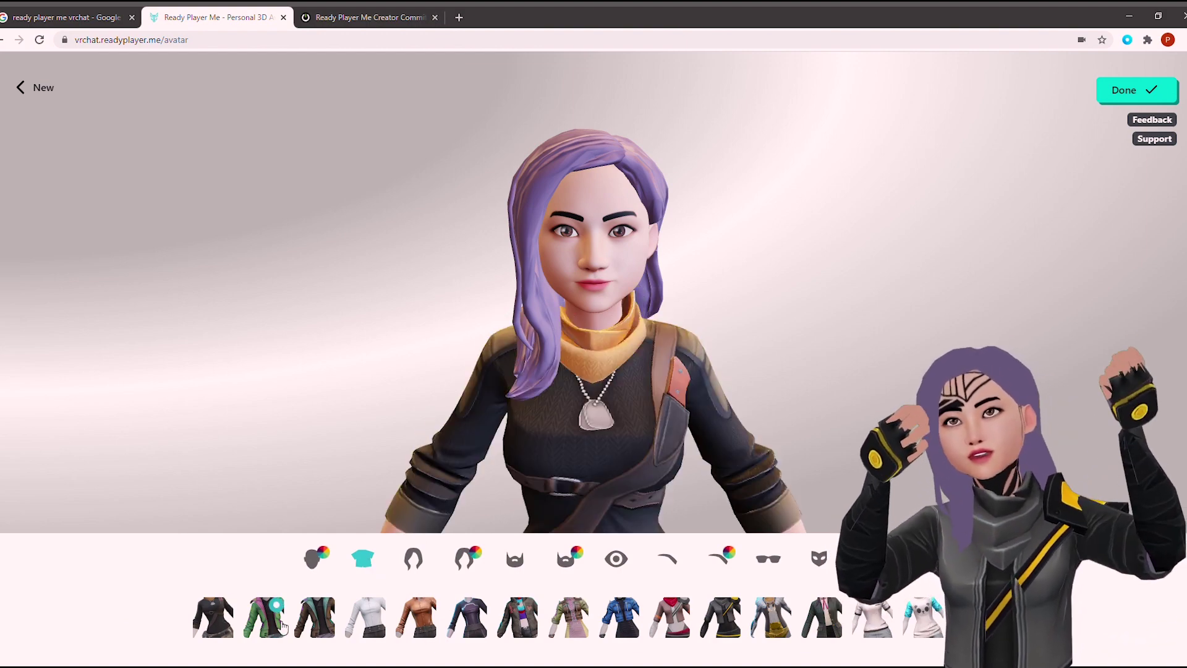
left_click(316, 617)
scroll(739, 388, "down", 5)
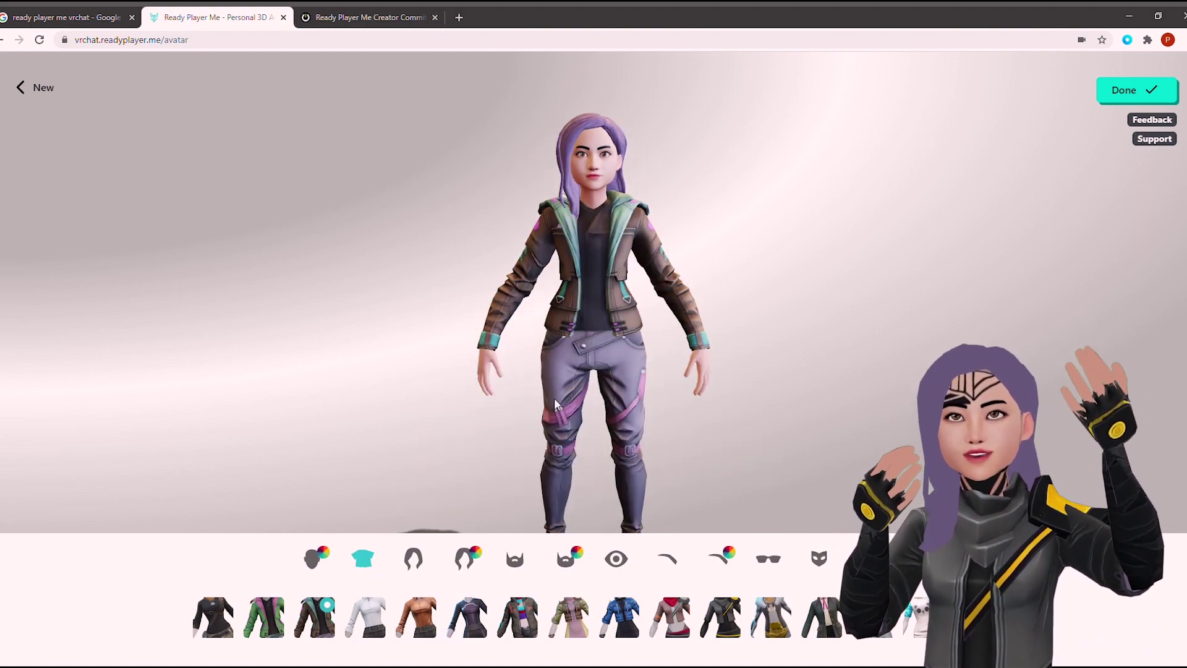
left_click(223, 626)
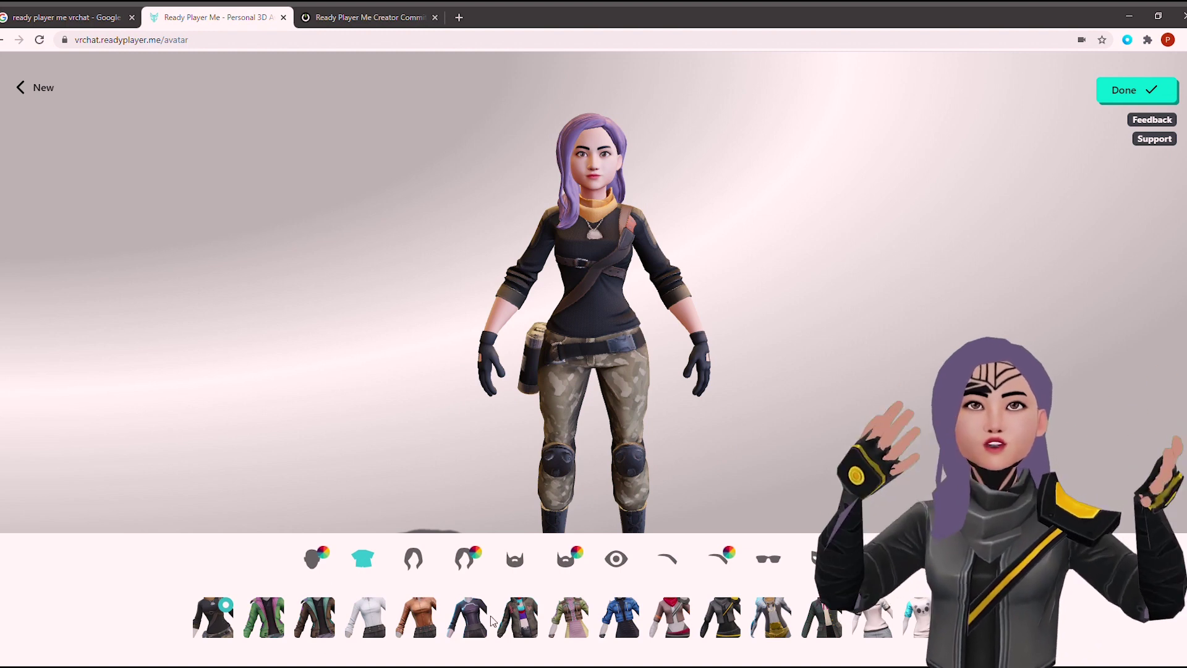
- Try several more outfits and settle on the black-and-yellow suit
left_click(415, 617)
left_click(569, 617)
left_click(624, 621)
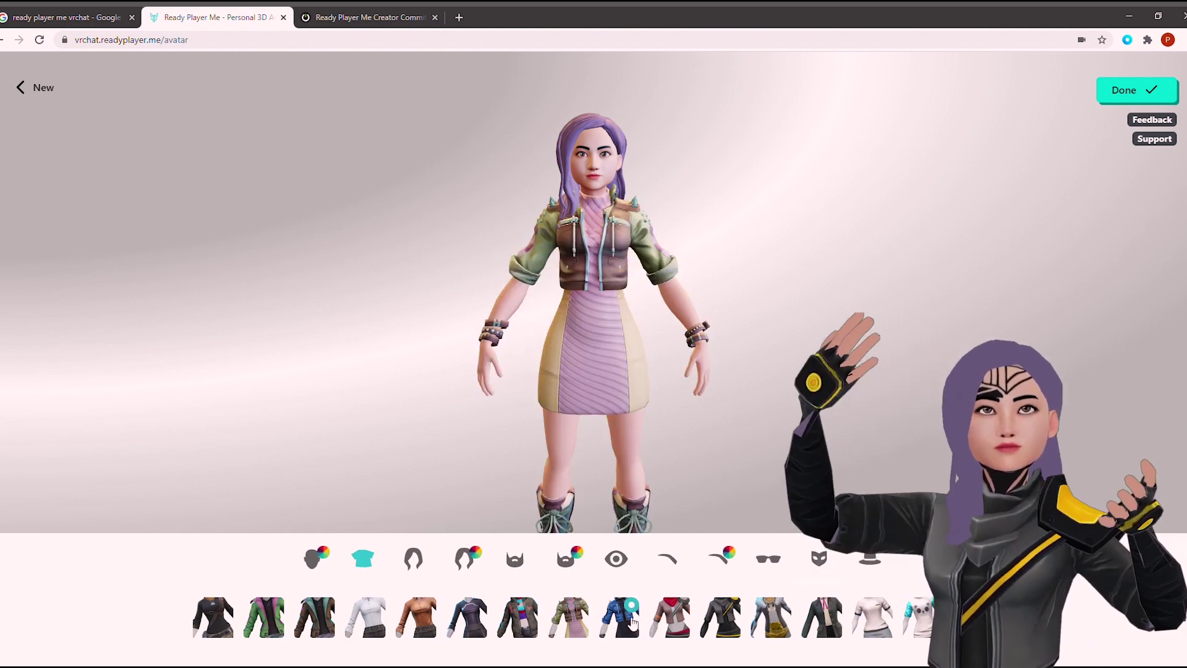
left_click(569, 621)
left_click(678, 621)
left_click(727, 621)
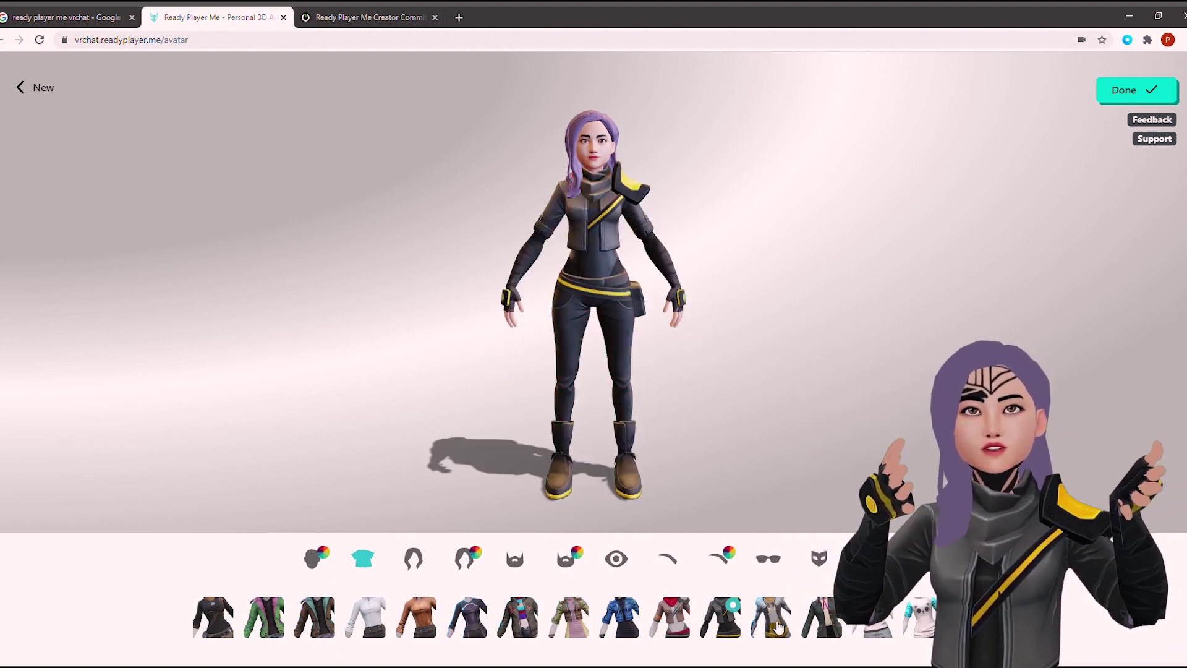
left_click(777, 628)
left_click(710, 612)
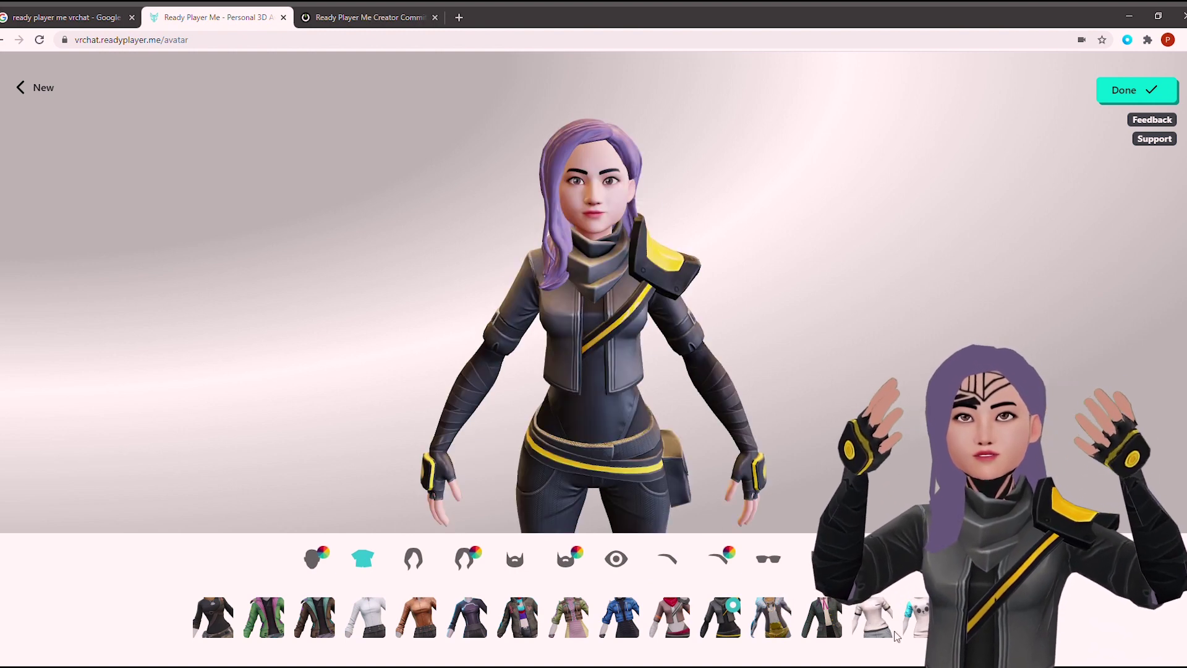
left_click(915, 619)
left_click(971, 619)
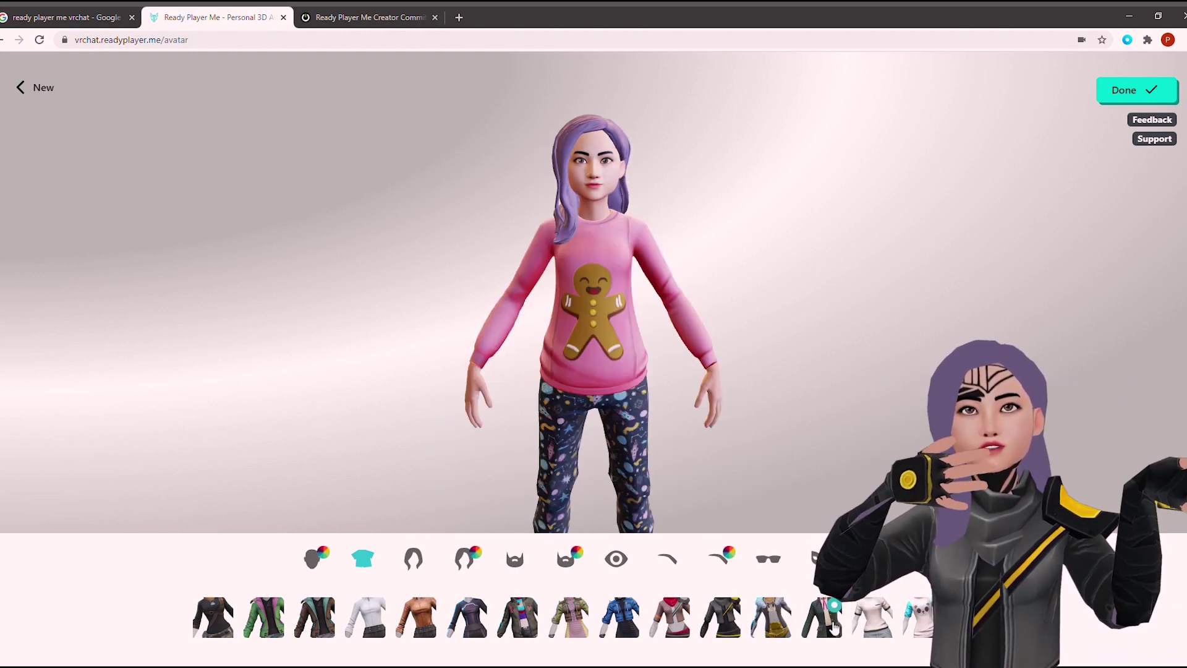
left_click(732, 628)
left_click(415, 560)
- Browse beard, eye and eyebrow options, try several glasses, and leave the avatar without glasses
left_click(517, 563)
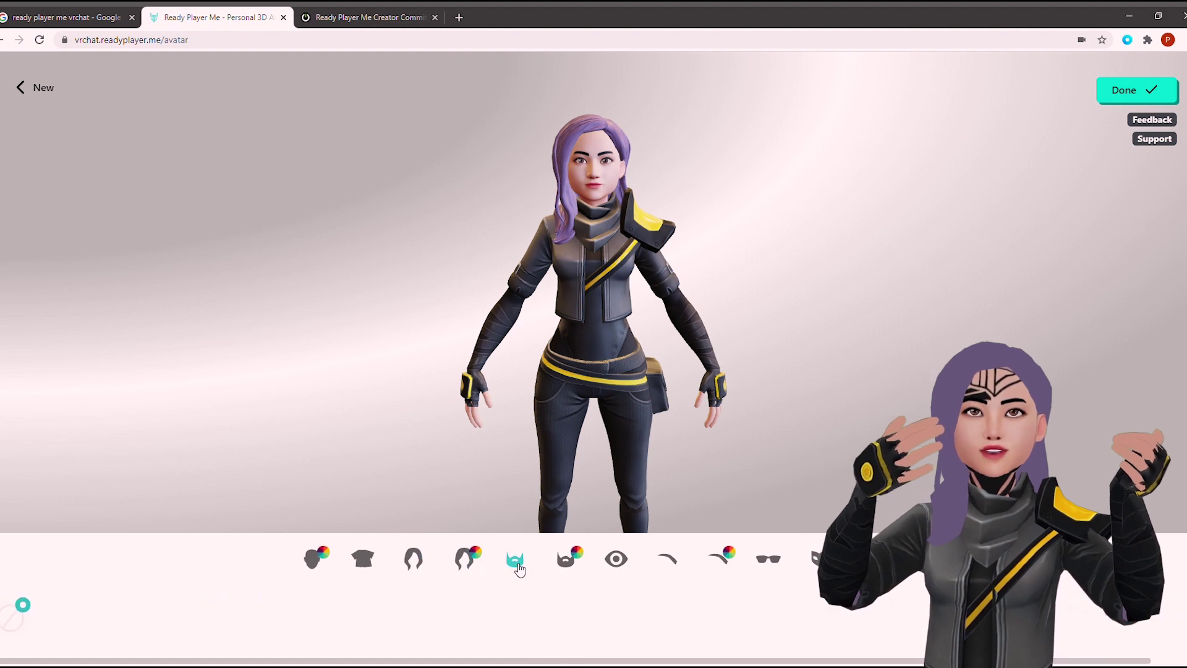
left_click(568, 560)
left_click(616, 560)
left_click(667, 560)
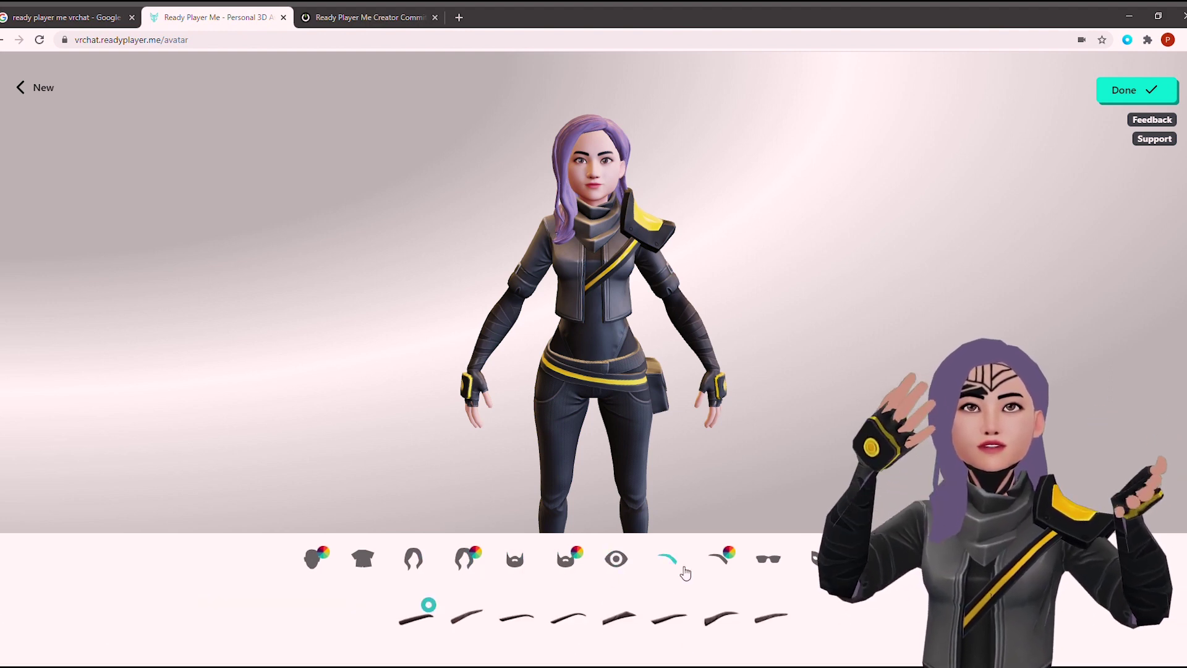
left_click(769, 559)
left_click(264, 617)
left_click(164, 617)
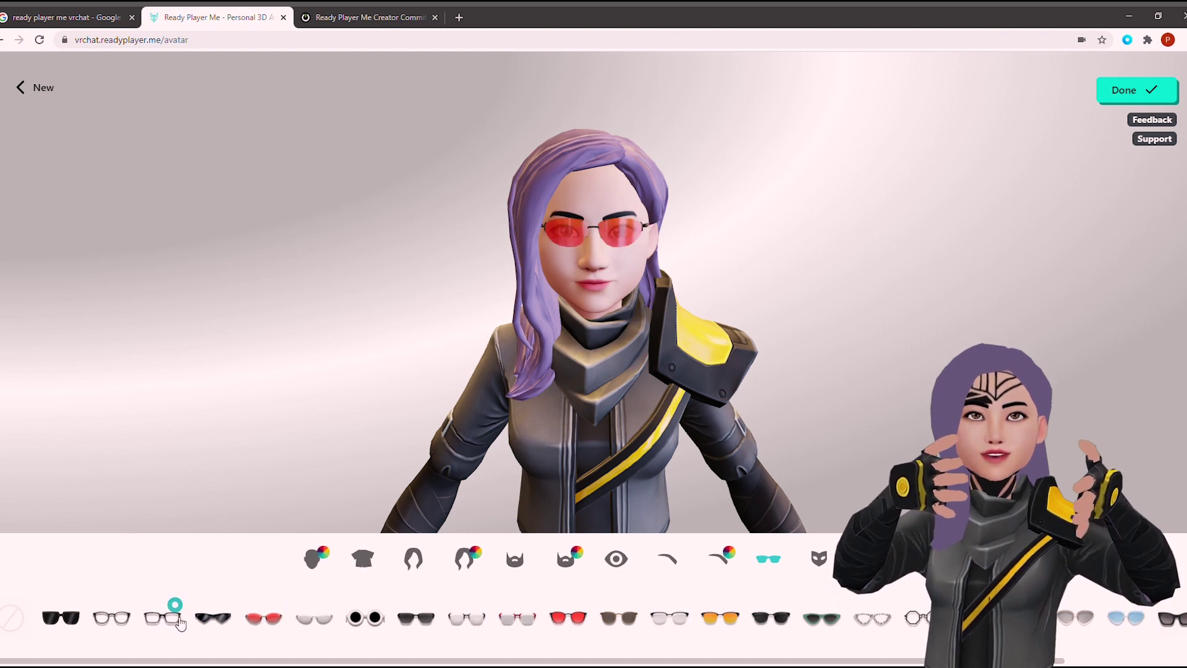
left_click(70, 621)
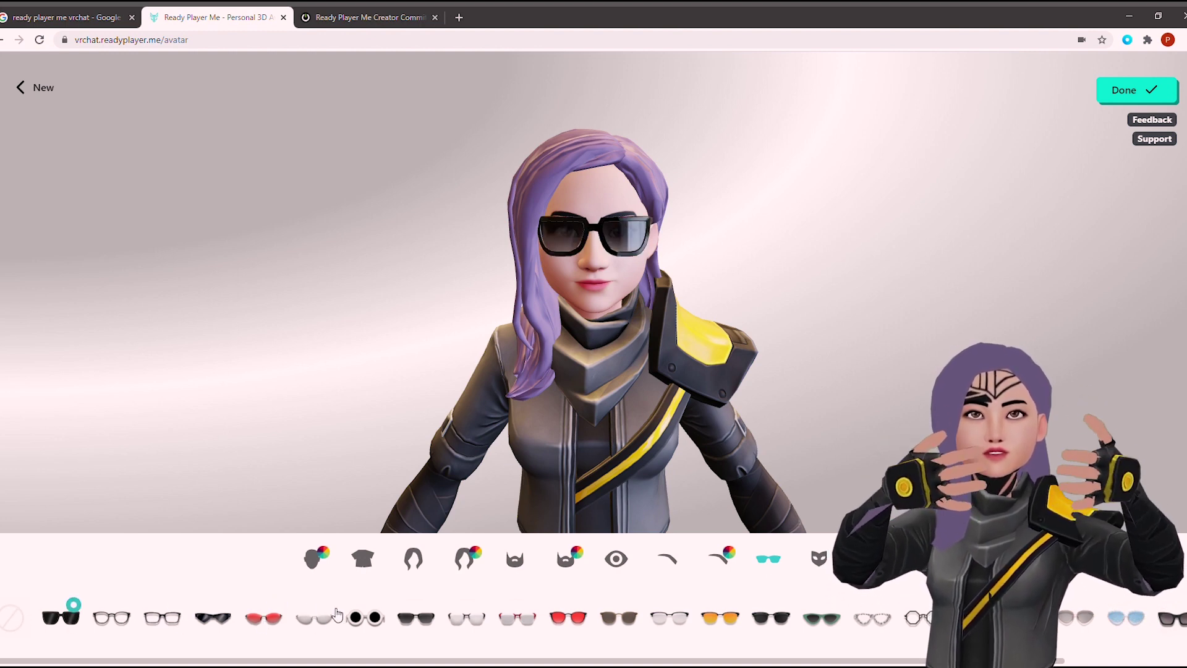
left_click(1126, 617)
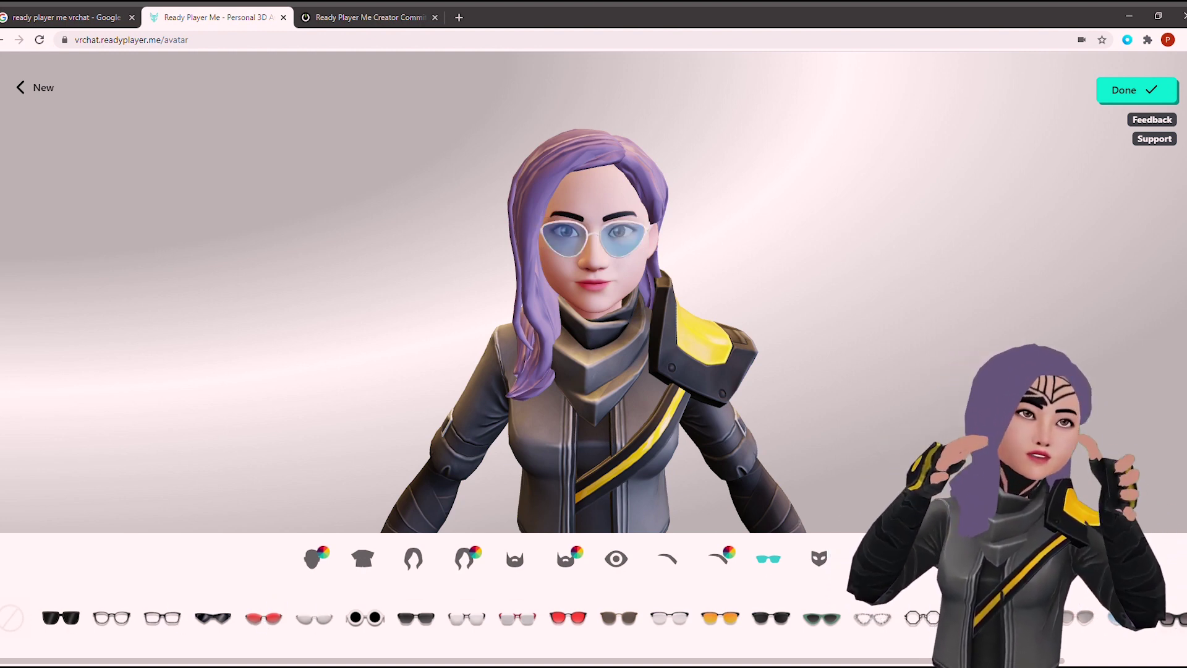
left_click(13, 617)
- Apply forehead line tattoos to the face after trying other face styles
left_click(819, 559)
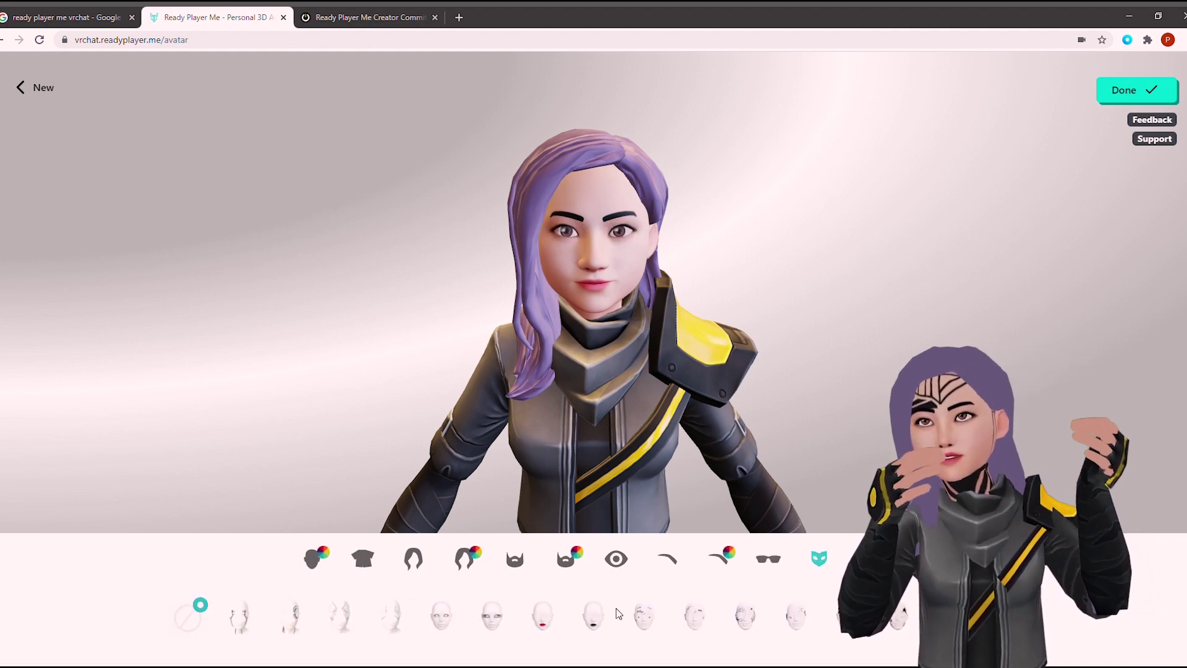
left_click(543, 616)
left_click(593, 616)
left_click(643, 617)
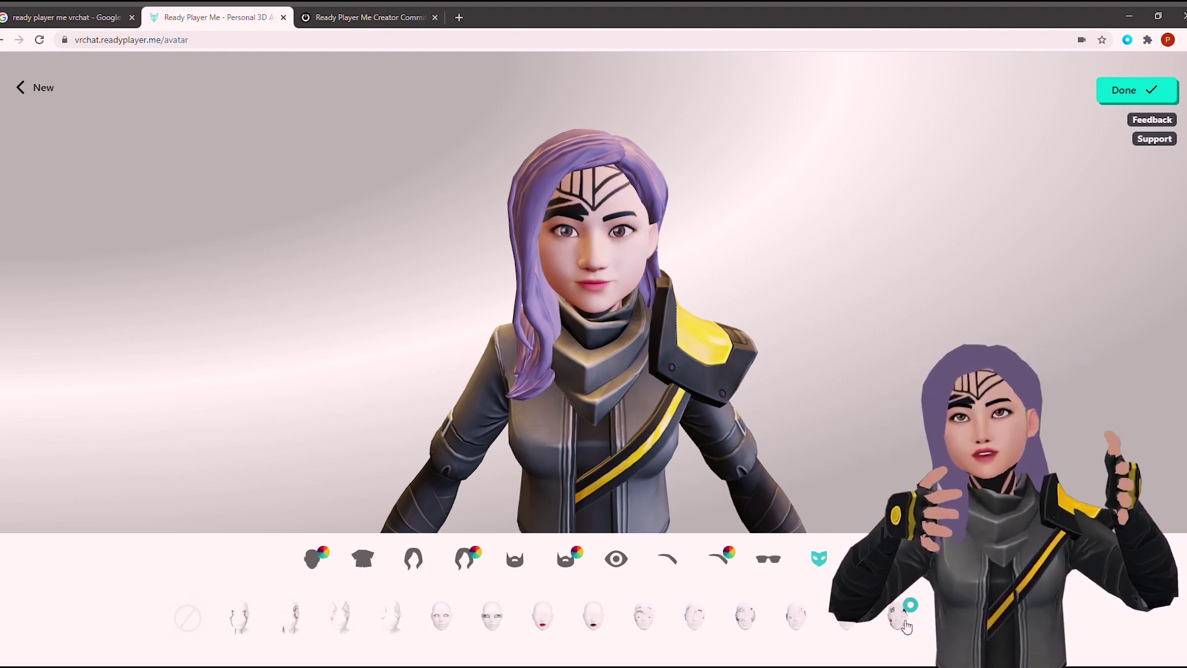
left_click(847, 616)
left_click(492, 616)
left_click(441, 616)
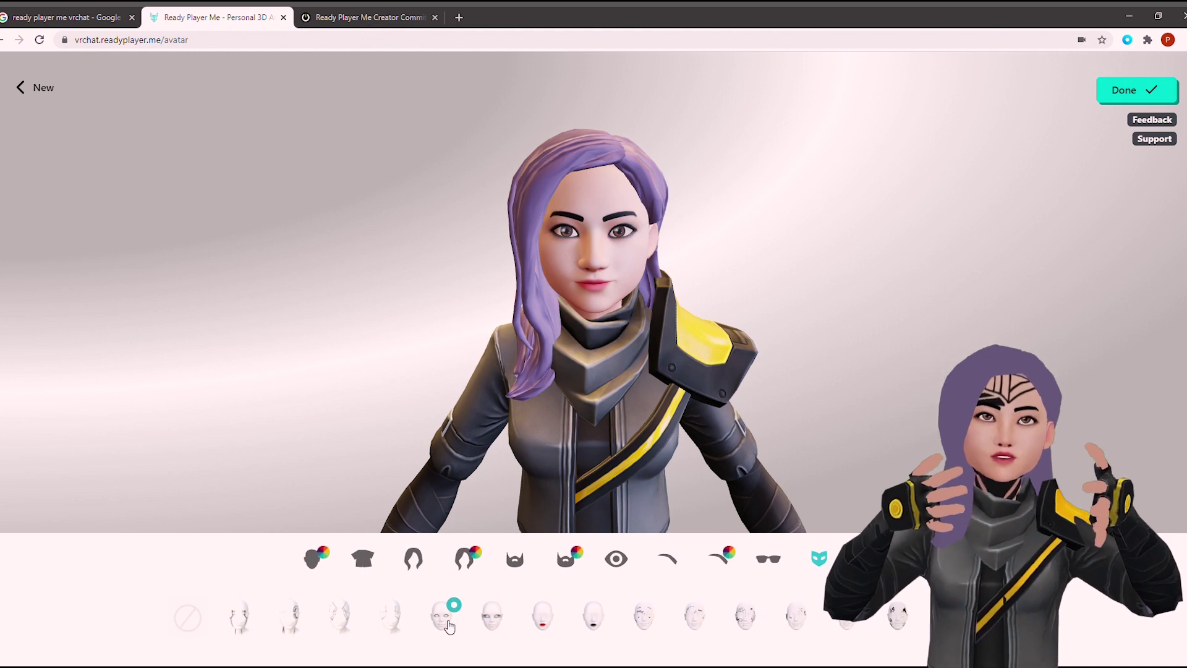
left_click(390, 617)
left_click(290, 616)
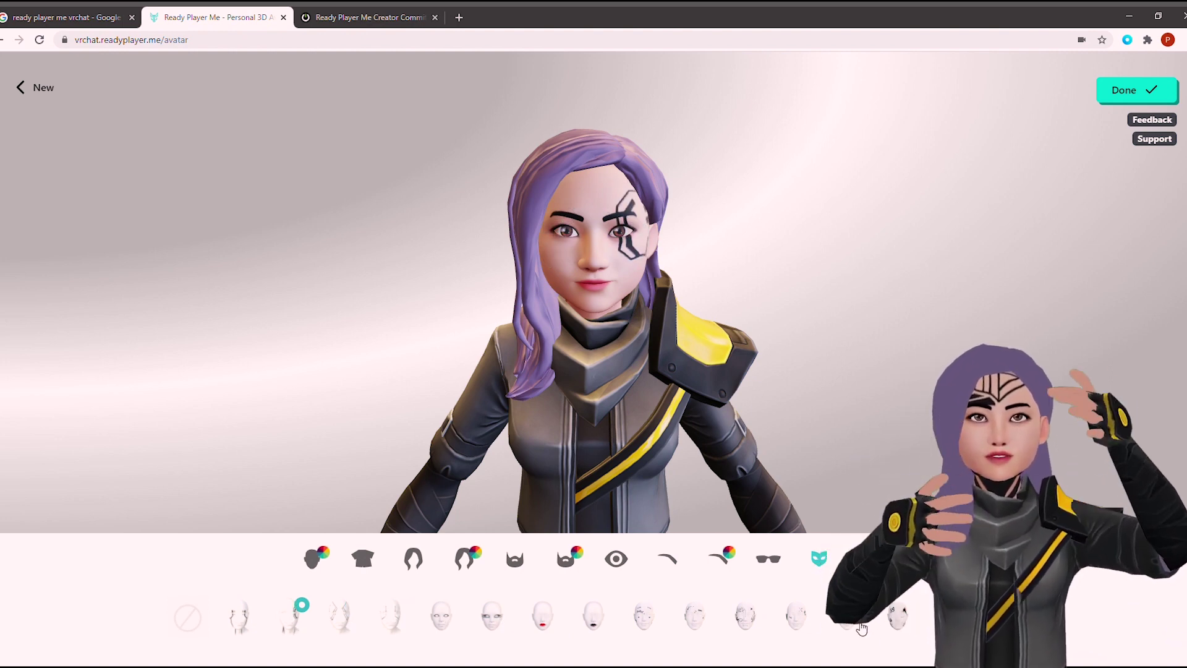
- Leave headwear at None, keep the black-and-yellow suit, and finish customising
left_click(870, 558)
left_click(643, 617)
left_click(441, 617)
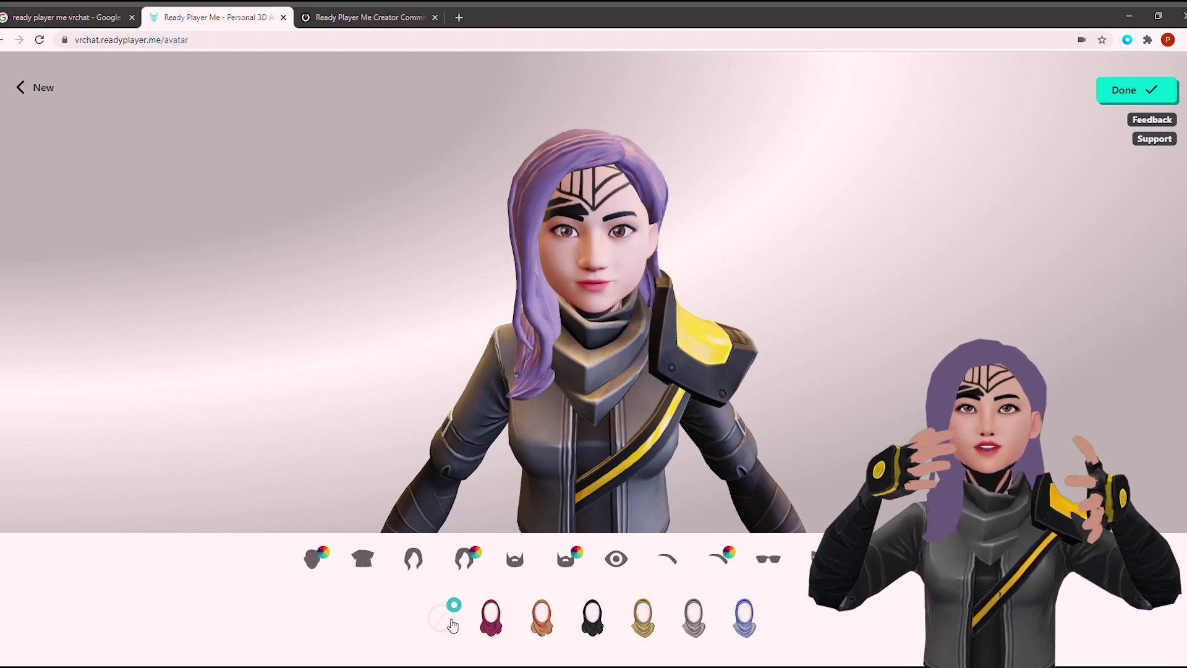
left_click(362, 558)
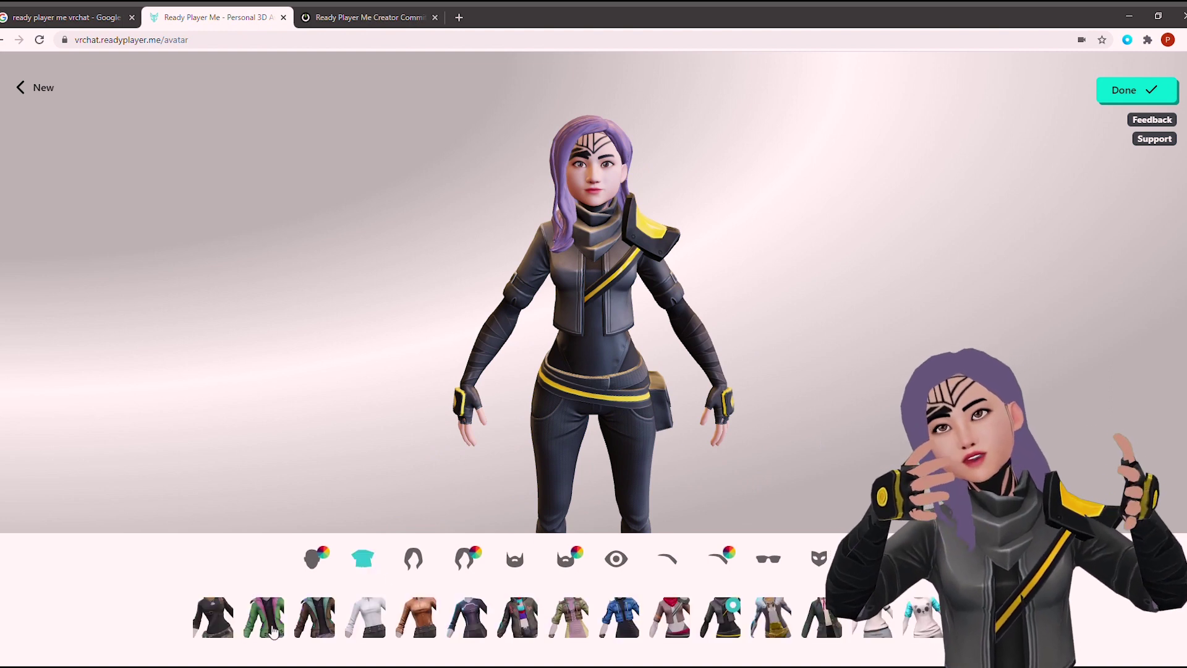
left_click(264, 616)
left_click(739, 620)
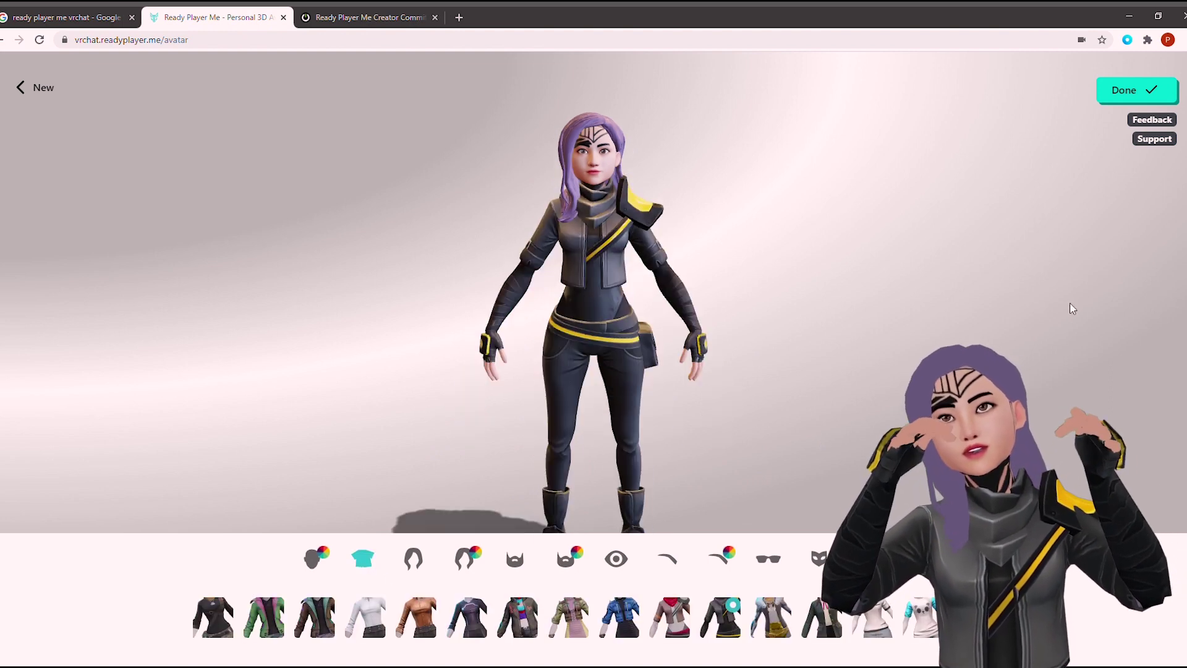
left_click(1123, 89)
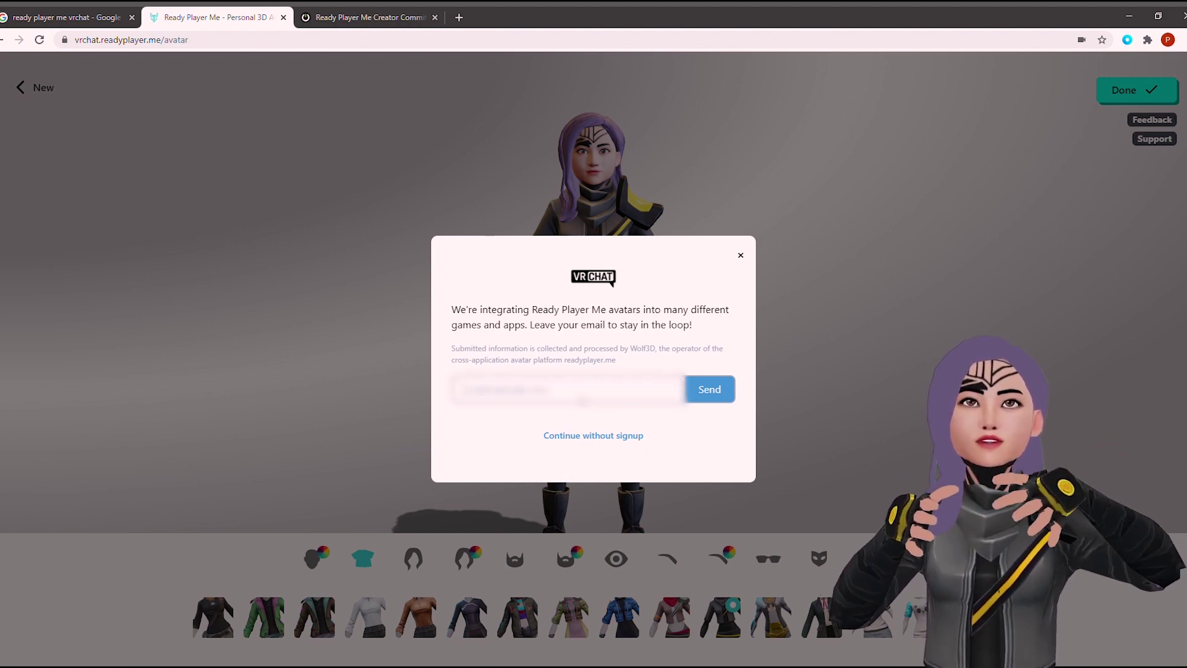
- Enter your e-mail address in the VRChat signup prompt
type("mail")
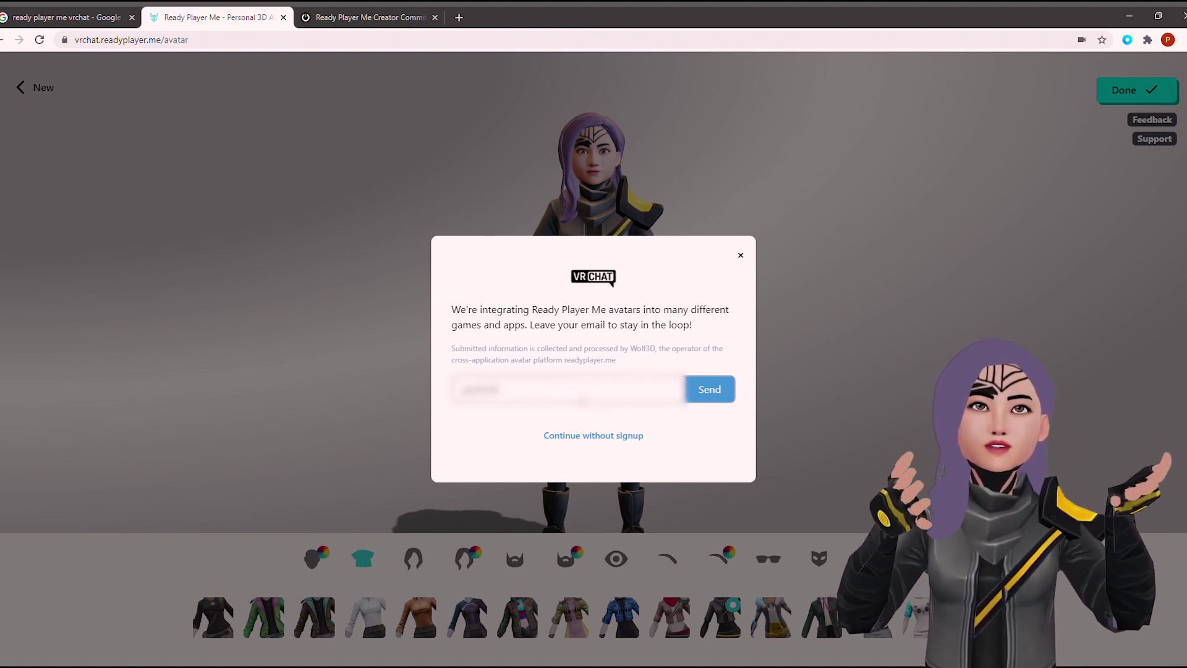
type("co")
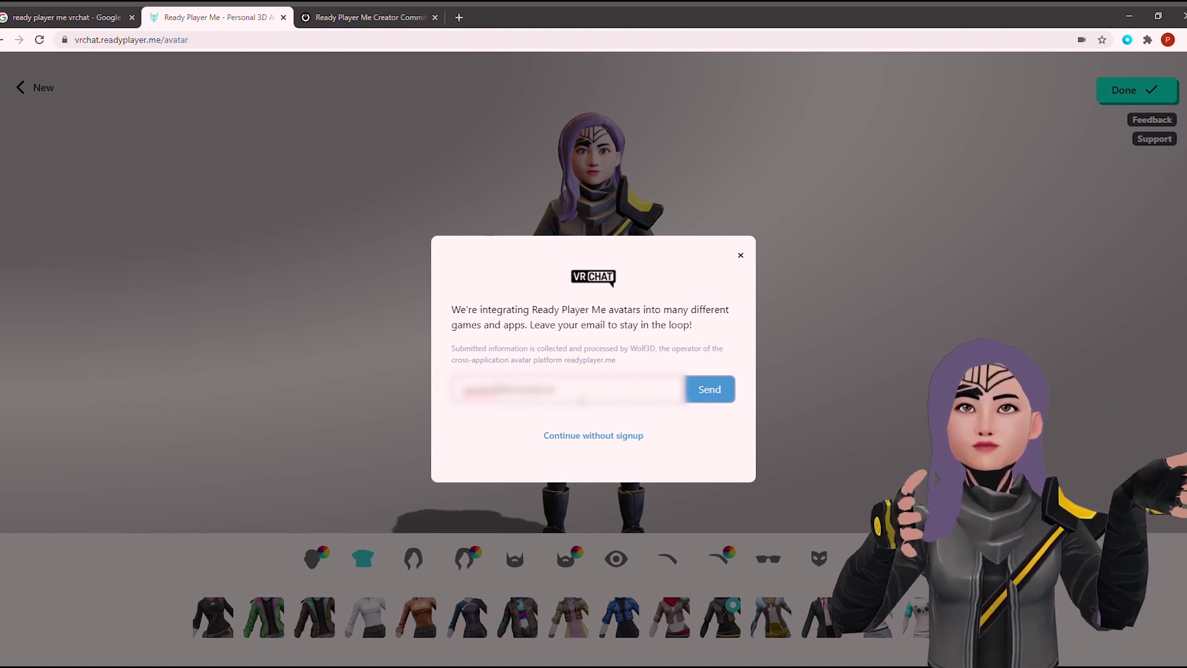
type("m")
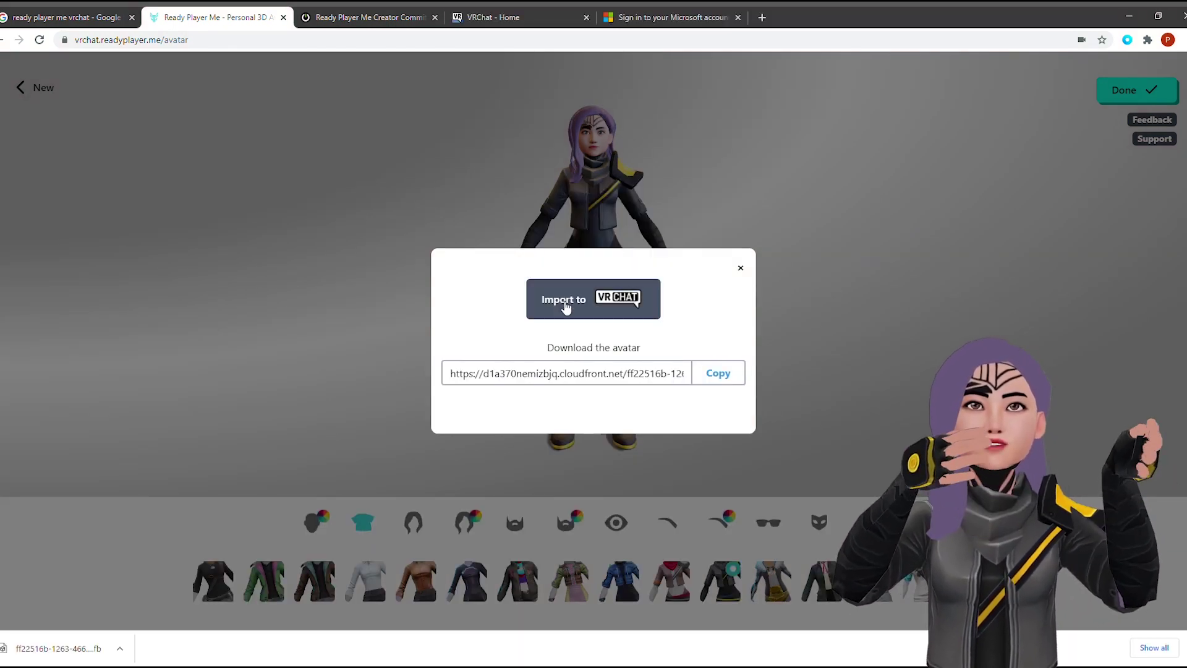
- Import the avatar to VRChat, allow profile access, and copy the avatar's download link
left_click(616, 318)
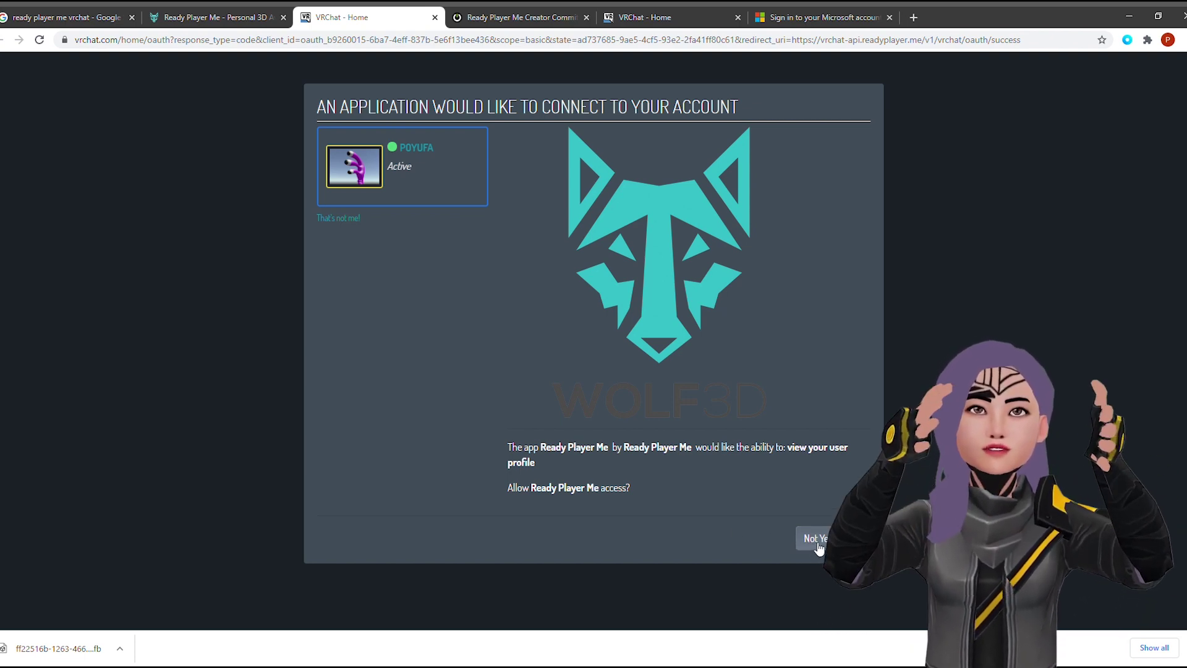
left_click(858, 538)
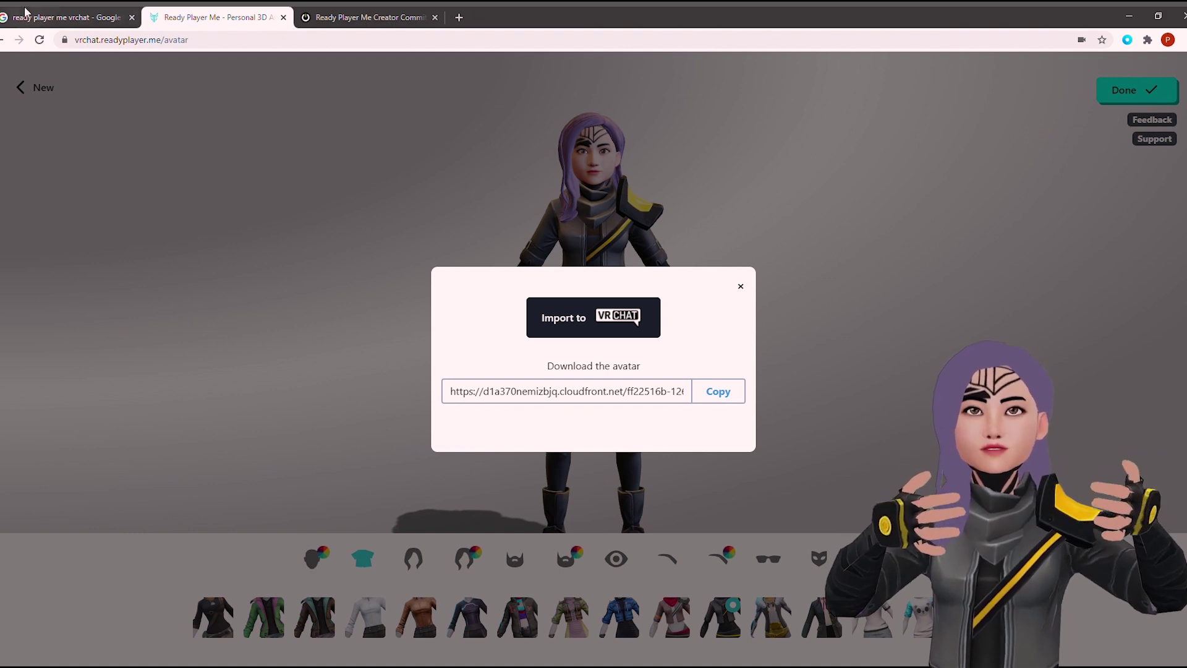
left_click(718, 392)
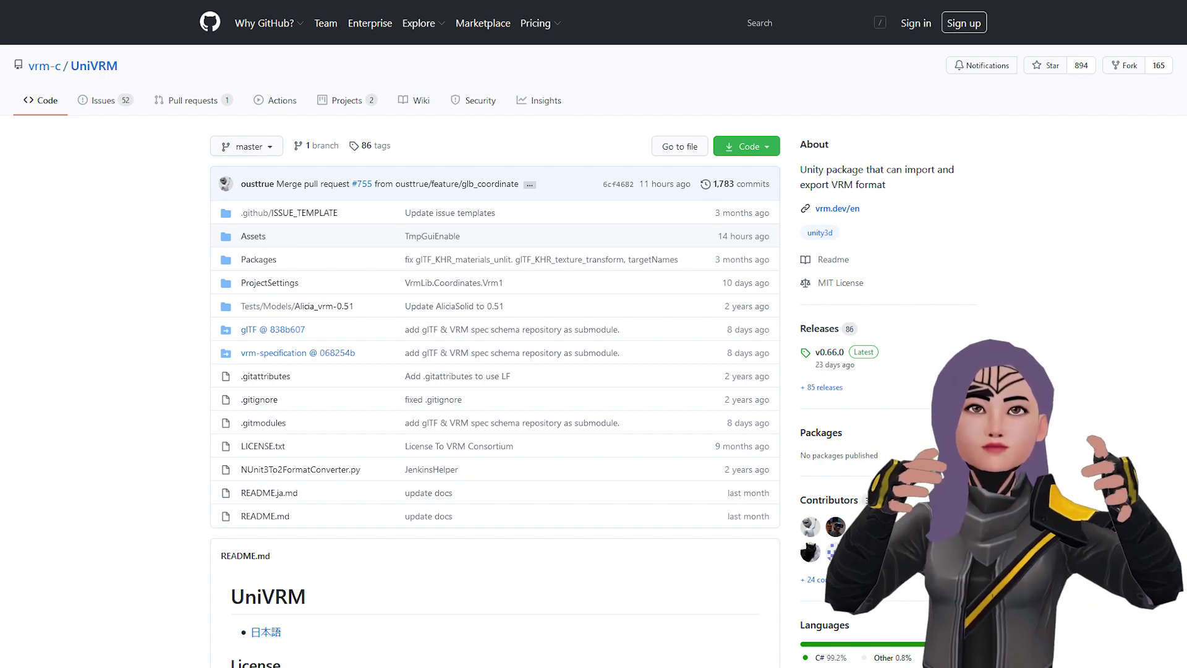
- Scroll down to the v0.66.0 release assets listing UniVRM-0.66.0_39d5.unitypackage
scroll(594, 334, "down", 2)
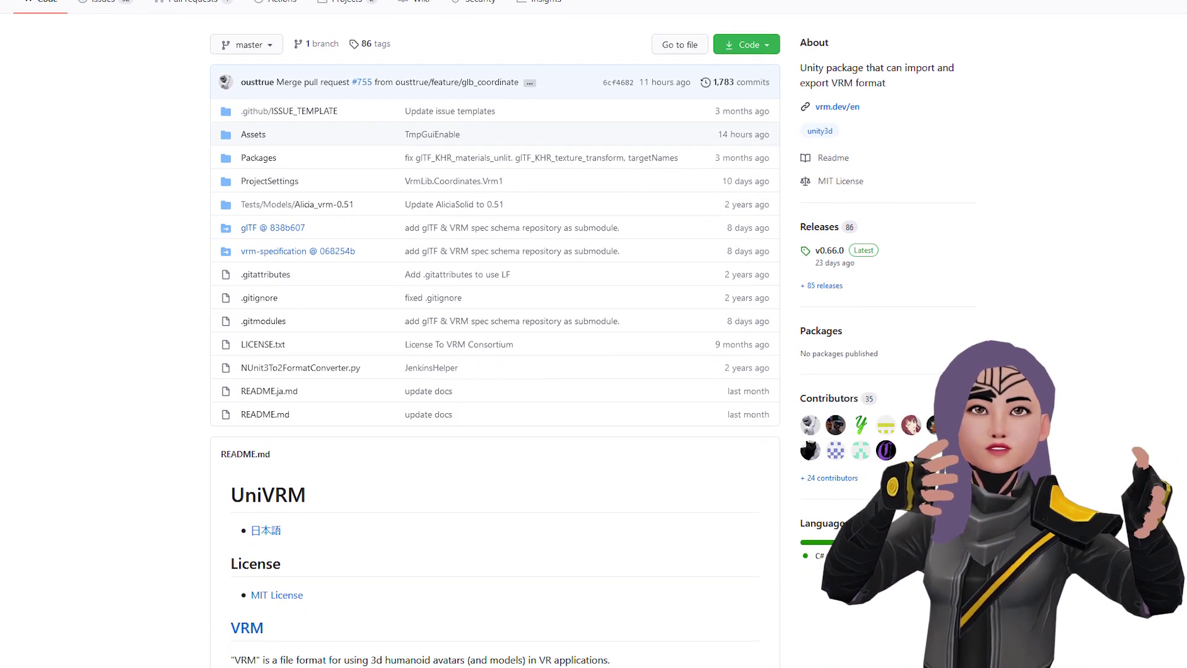
scroll(593, 334, "down", 2)
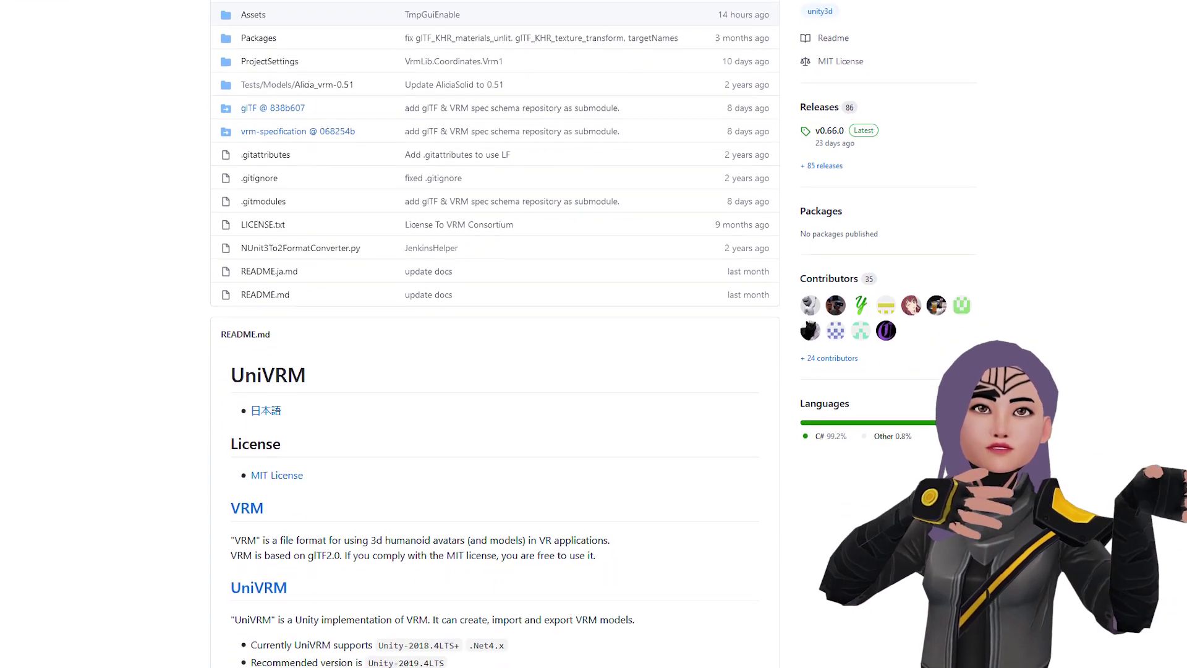
scroll(594, 334, "down", 2)
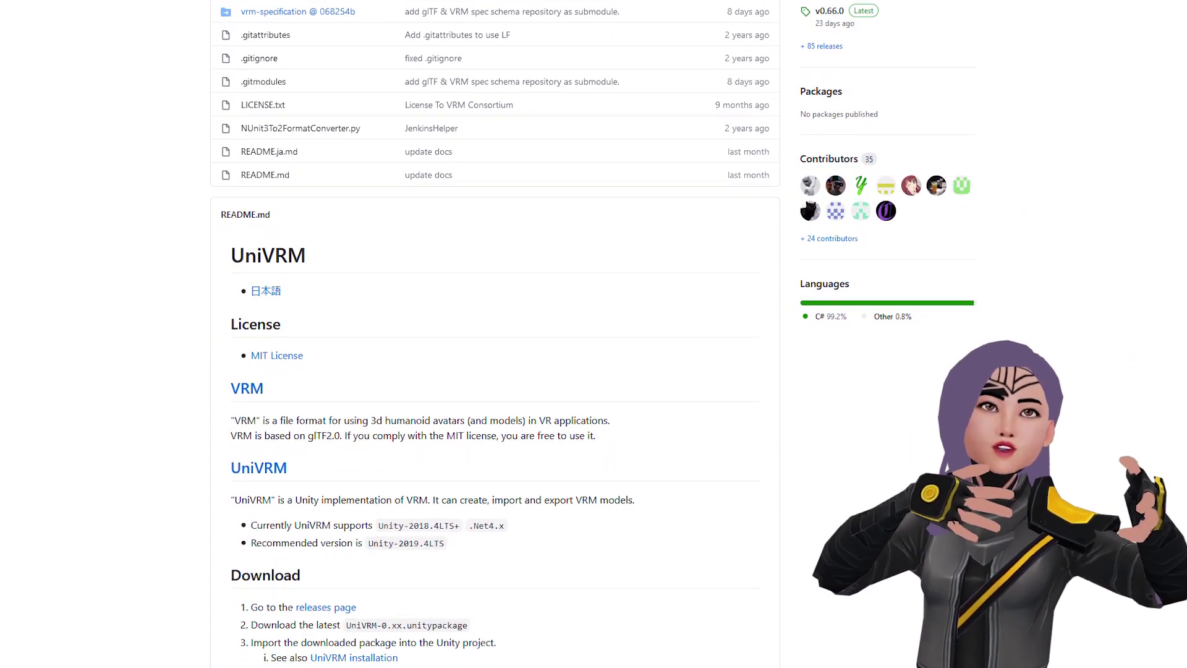
scroll(593, 334, "down", 2)
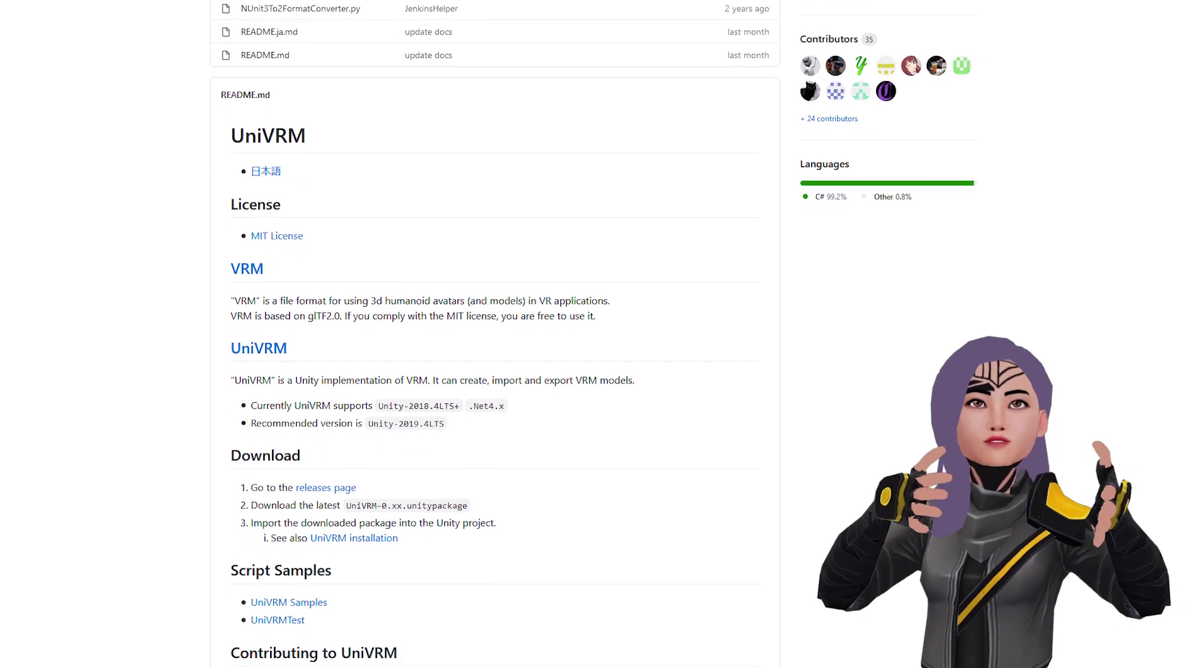
scroll(594, 334, "down", 2)
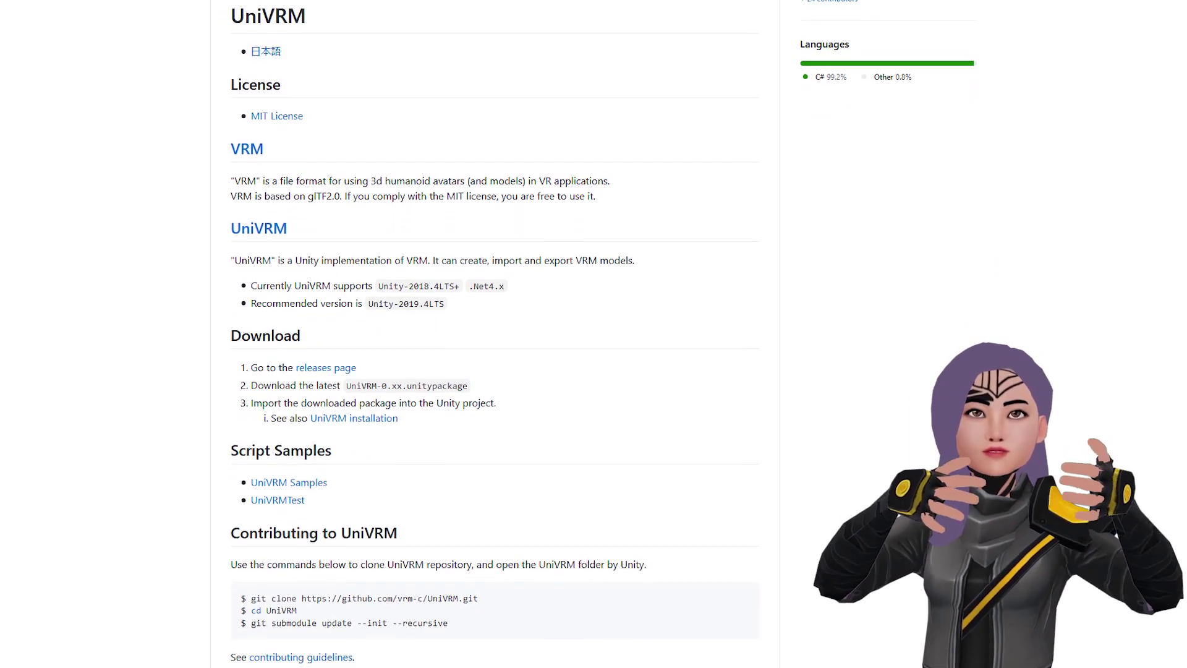
scroll(593, 334, "down", 1)
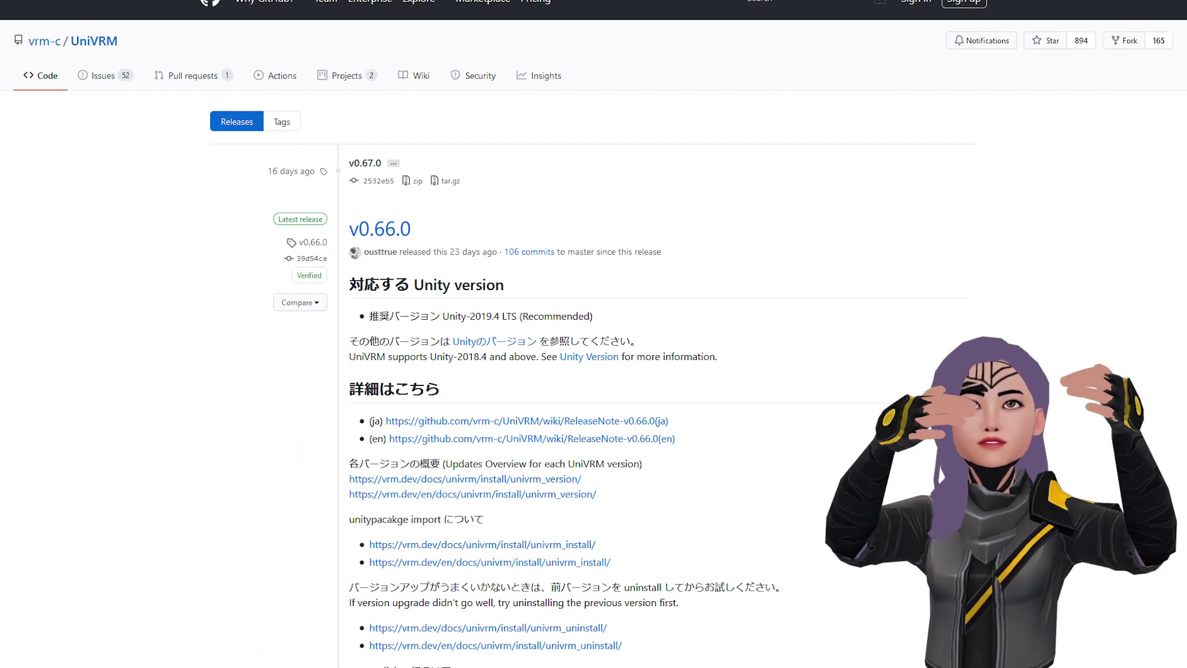
scroll(594, 334, "down", 3)
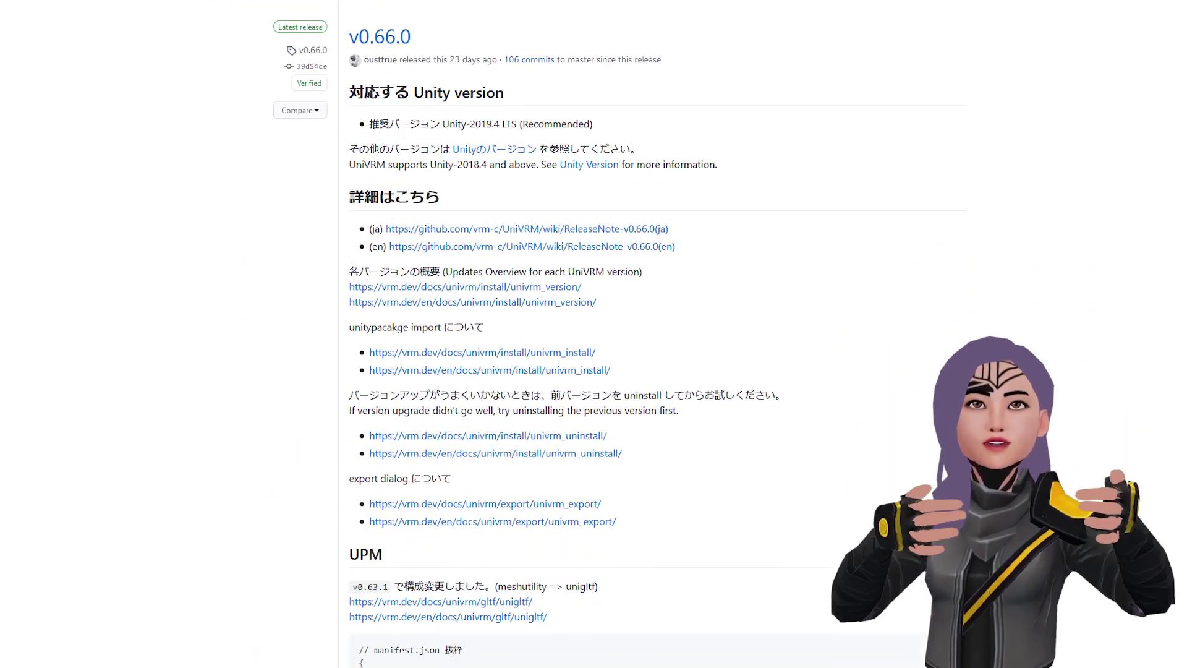
scroll(594, 334, "down", 4)
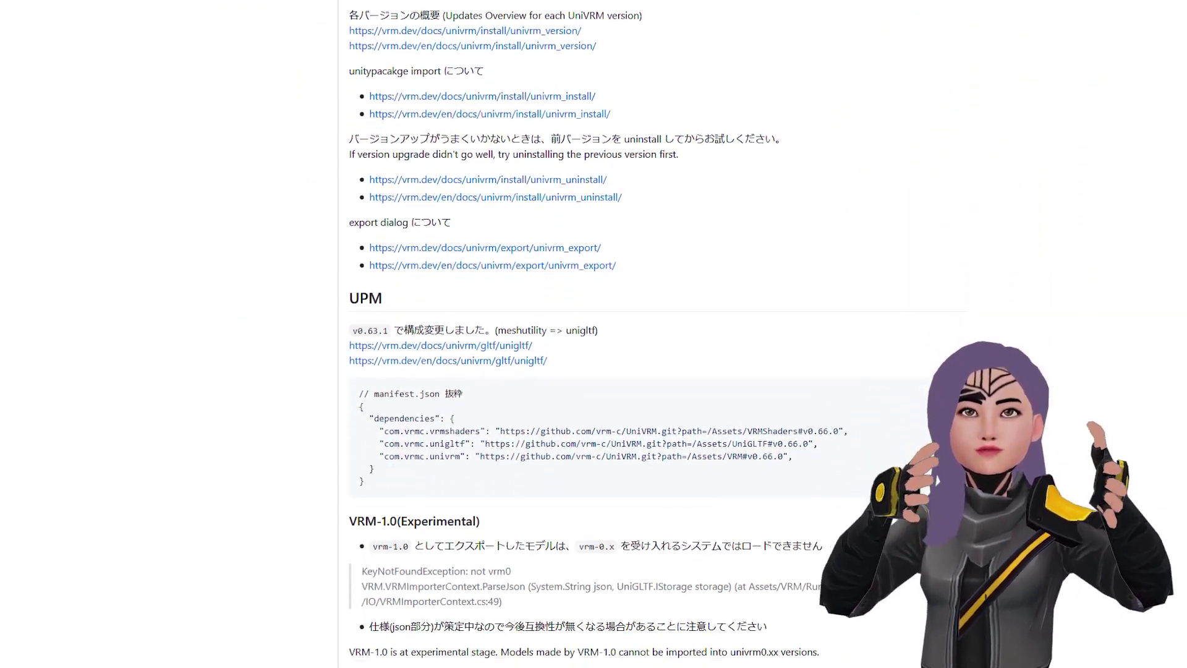
scroll(594, 333, "down", 4)
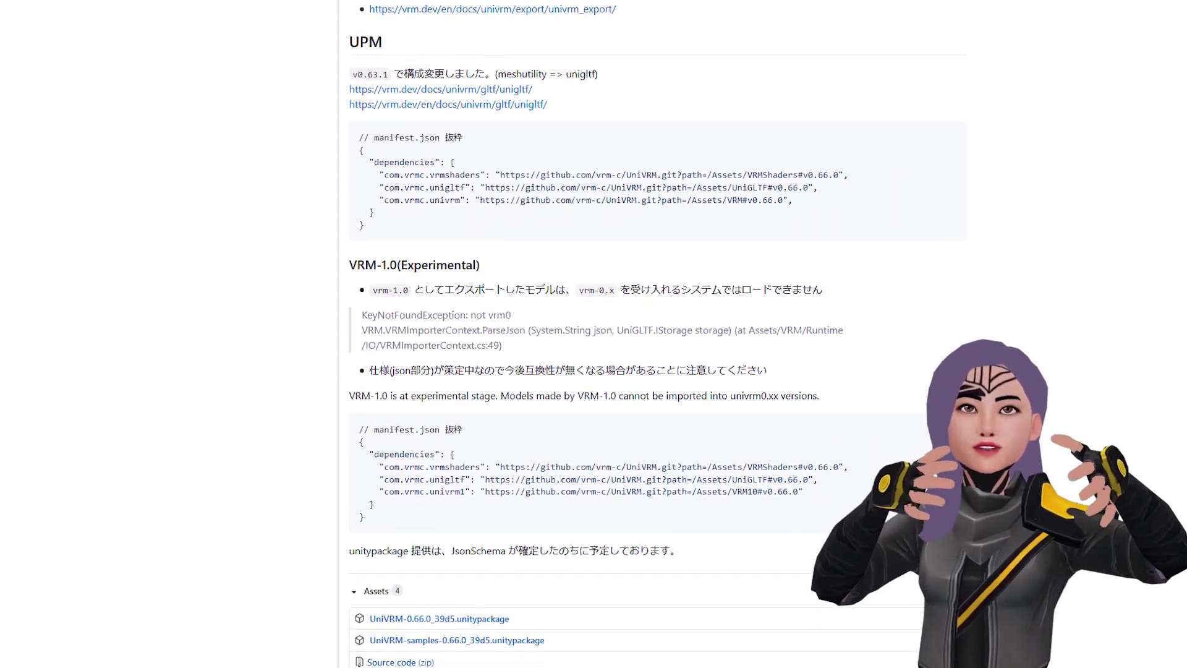
scroll(594, 334, "down", 2)
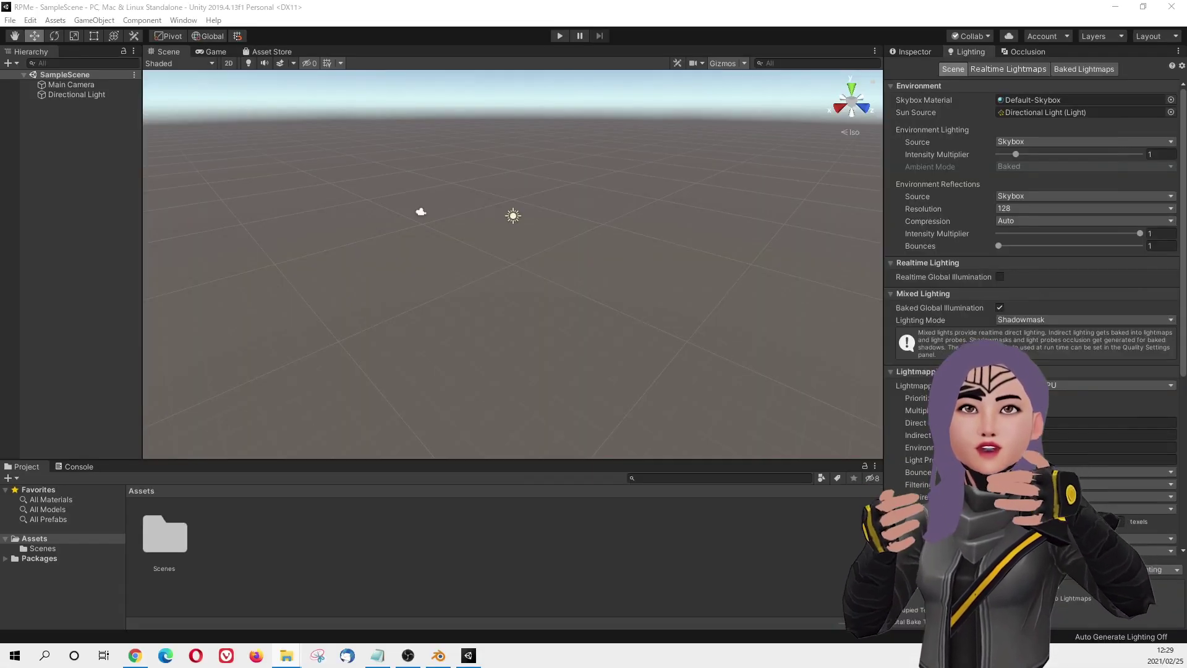
- Import the full UniVRM-0.66.0 unitypackage and add the avatar's fbx model to Assets
left_click_drag(1184, 82, 838, 81)
left_click(841, 173)
left_click_drag(842, 178, 475, 560)
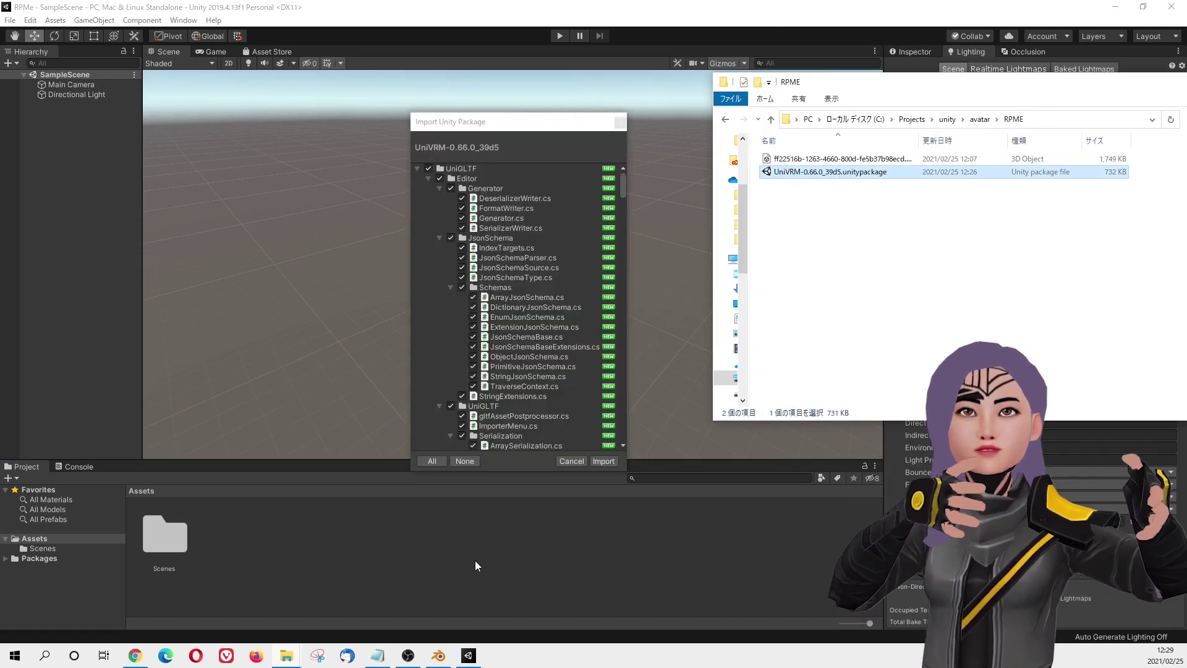
left_click(602, 461)
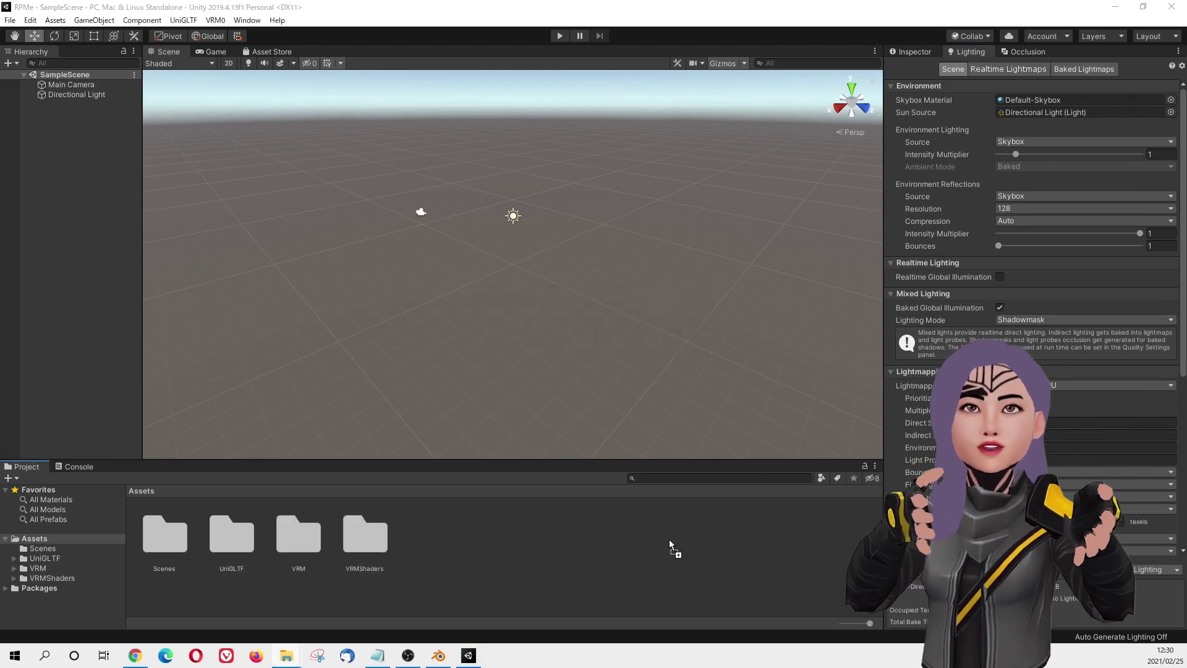
left_click_drag(669, 541, 670, 539)
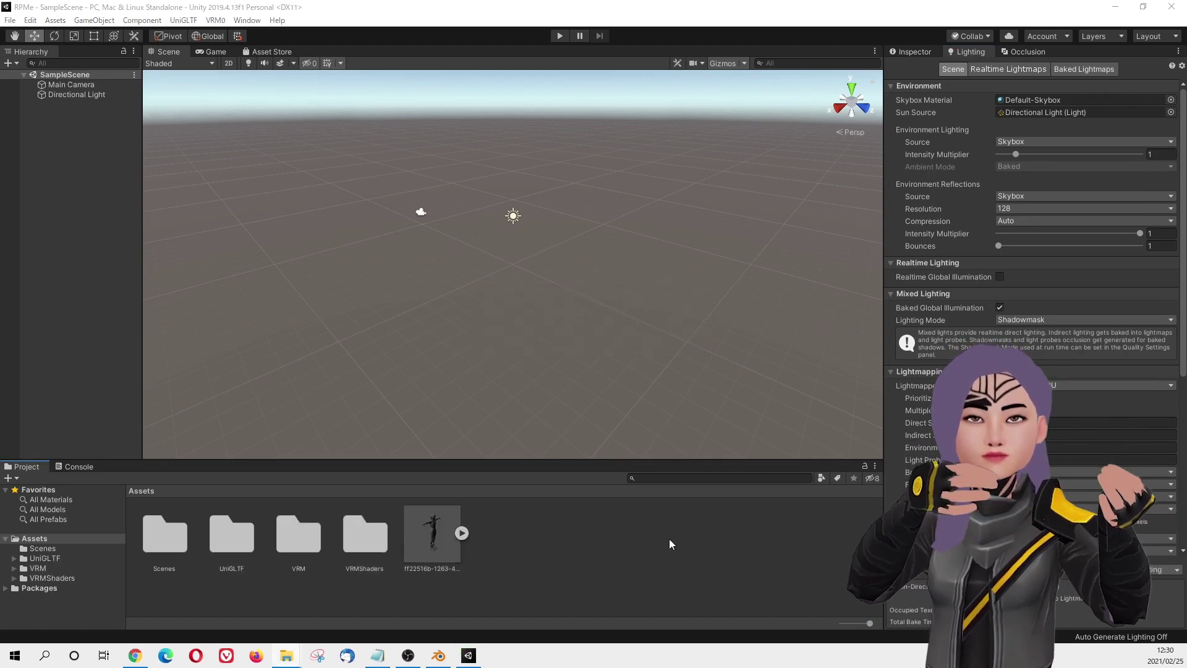
left_click(1091, 117)
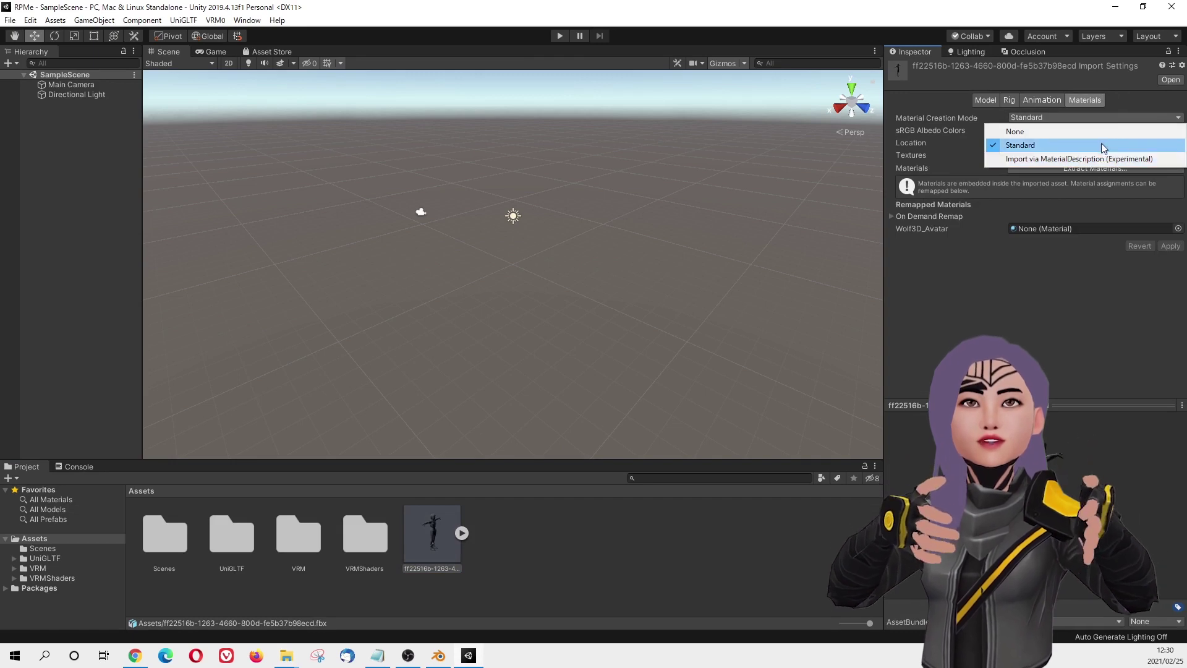
- Set the model's material location to Use External Materials (Legacy) and apply
left_click(1100, 145)
left_click(1099, 142)
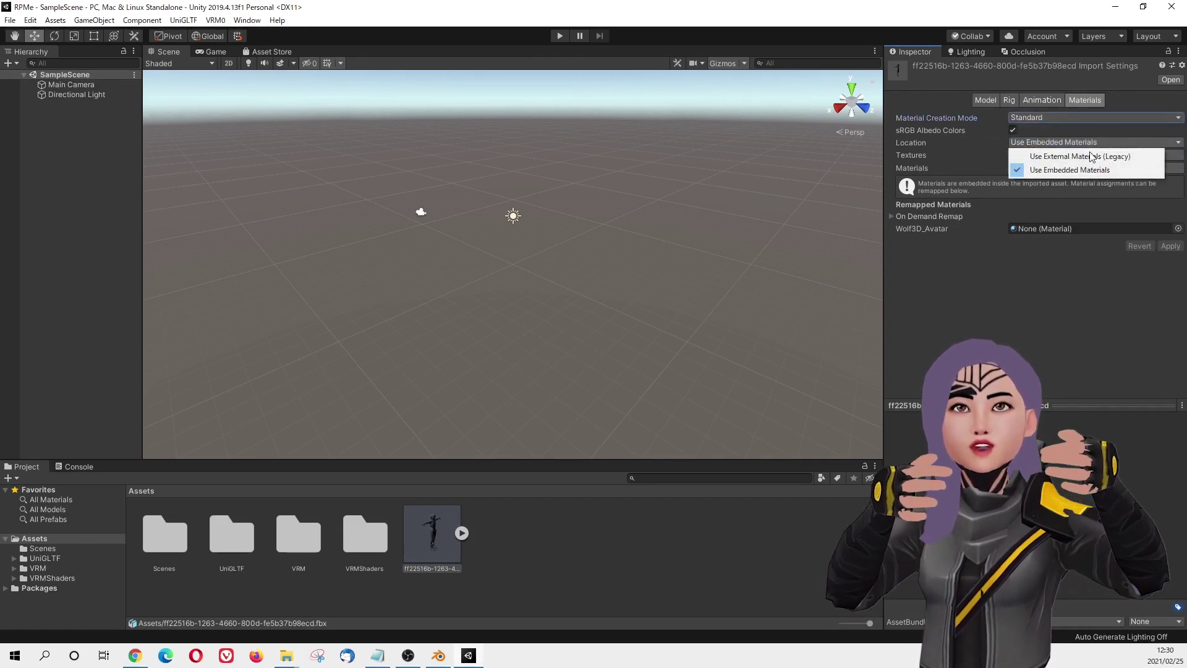
left_click(1089, 156)
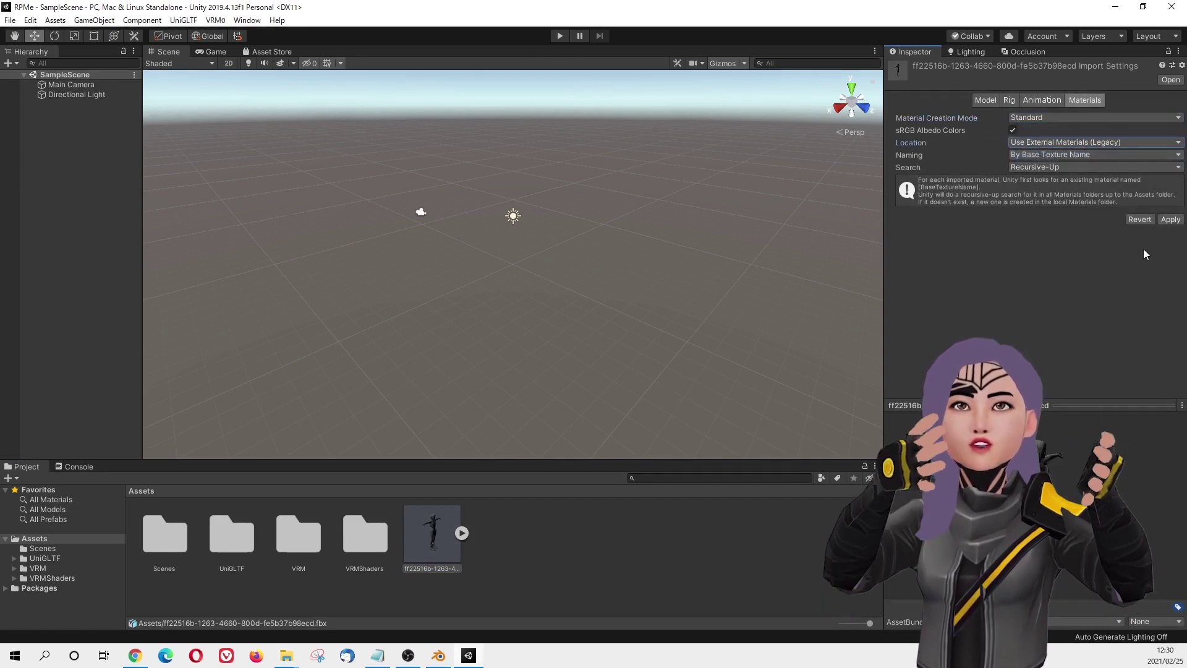
left_click(1171, 219)
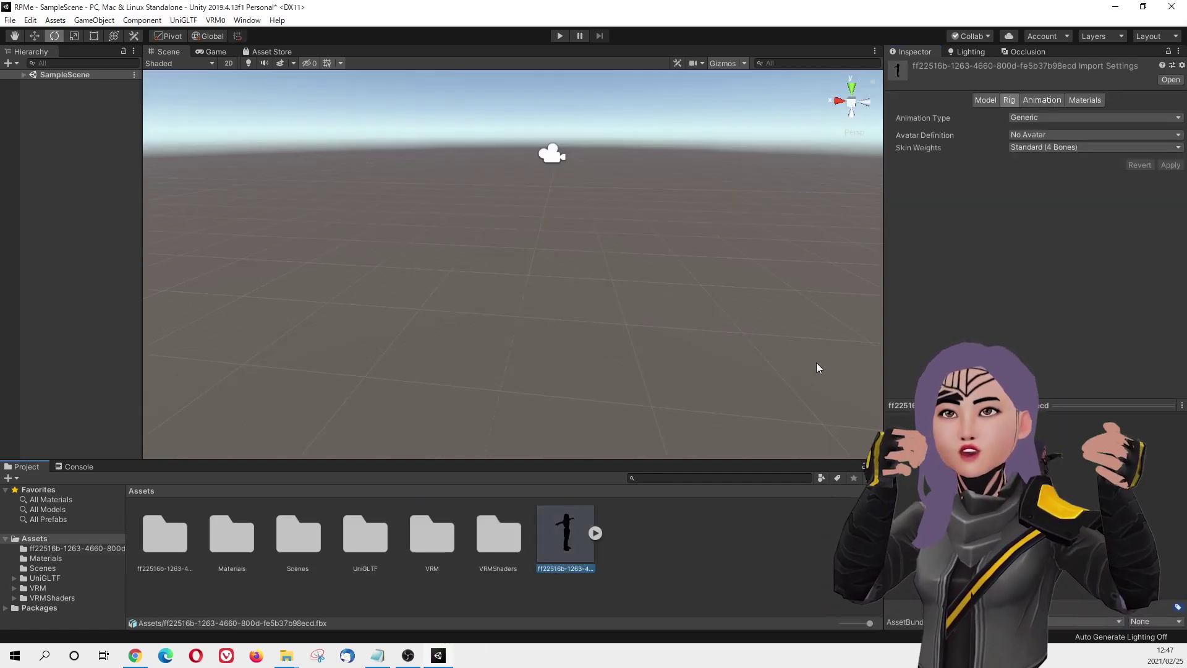
- Set the model's rig Animation Type to Humanoid and apply
left_click(1043, 117)
left_click(1051, 172)
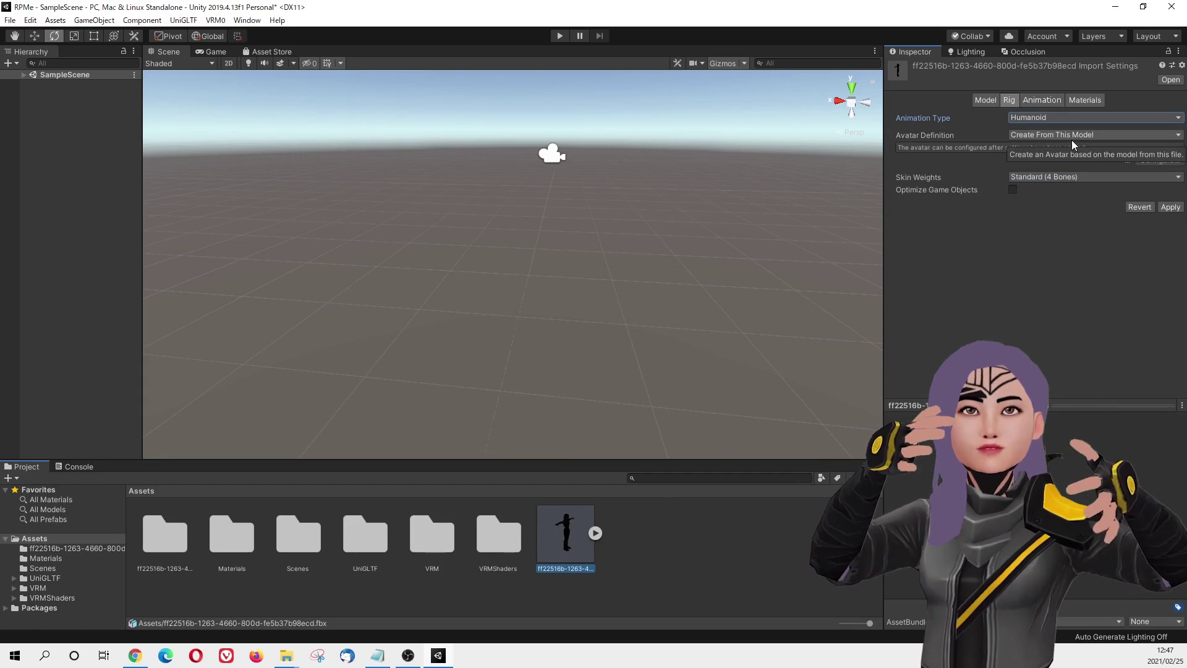
left_click(1170, 207)
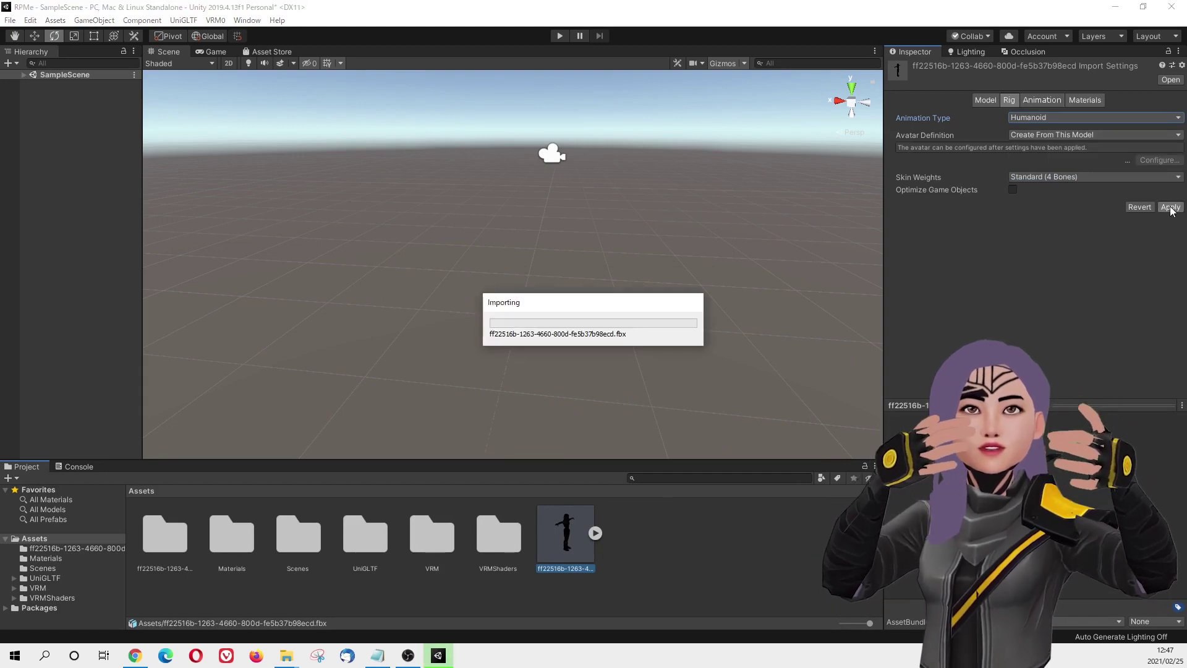
- Review the humanoid bone mapping, then drag the avatar model into the scene
left_click(1165, 149)
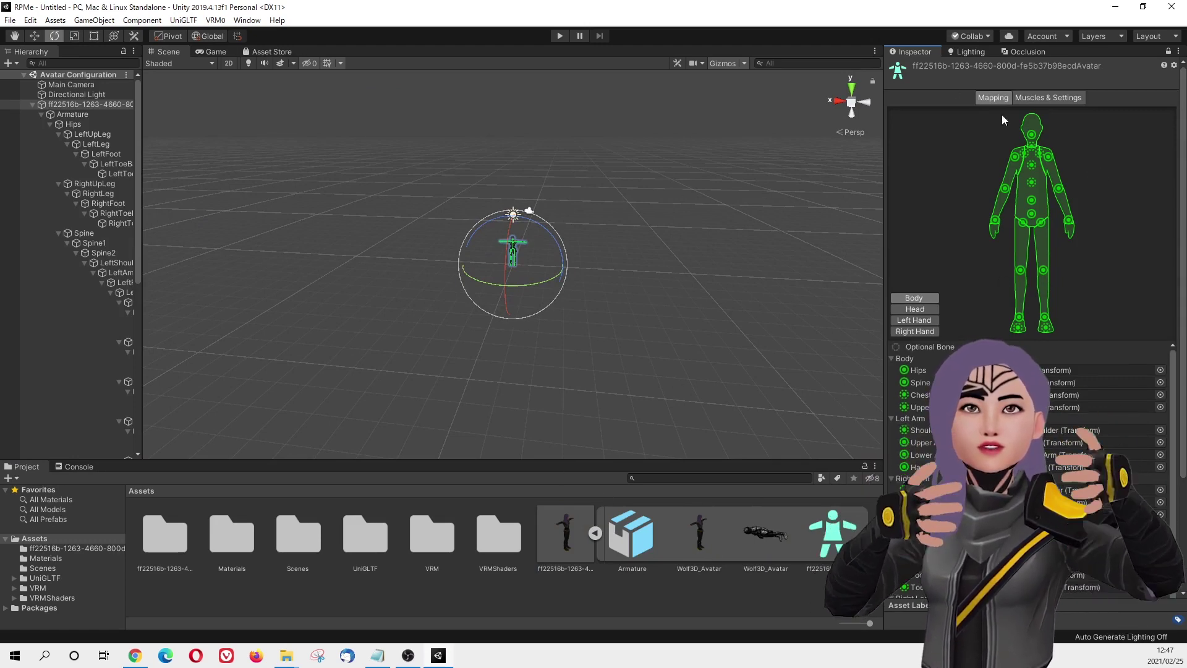
scroll(1181, 549, "down", 5)
left_click(1169, 536)
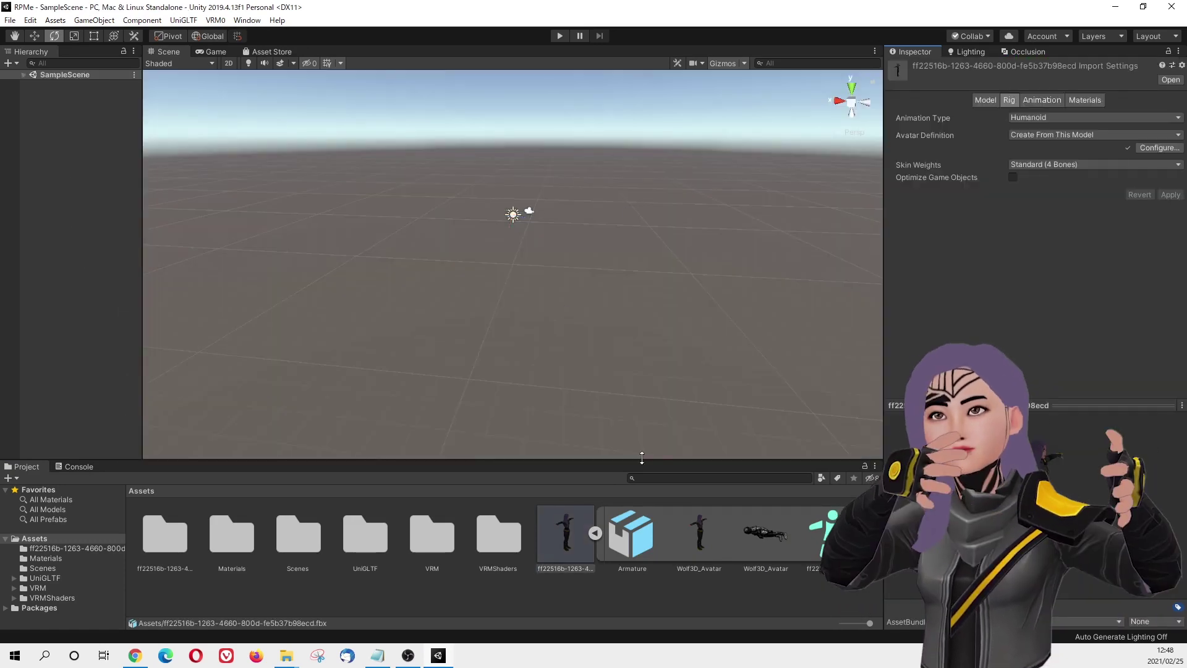
left_click_drag(583, 533, 70, 179)
left_click(596, 533)
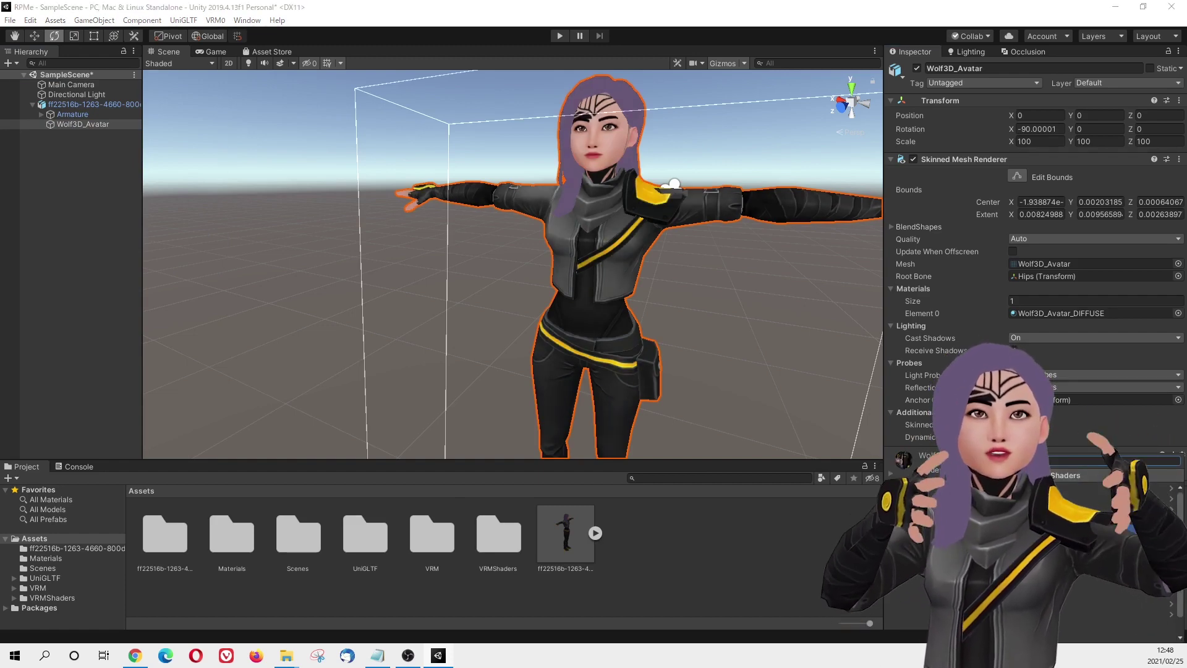
- Select the avatar root and choose VRM0 > Export UniVRM-0.66.0
left_click(93, 104)
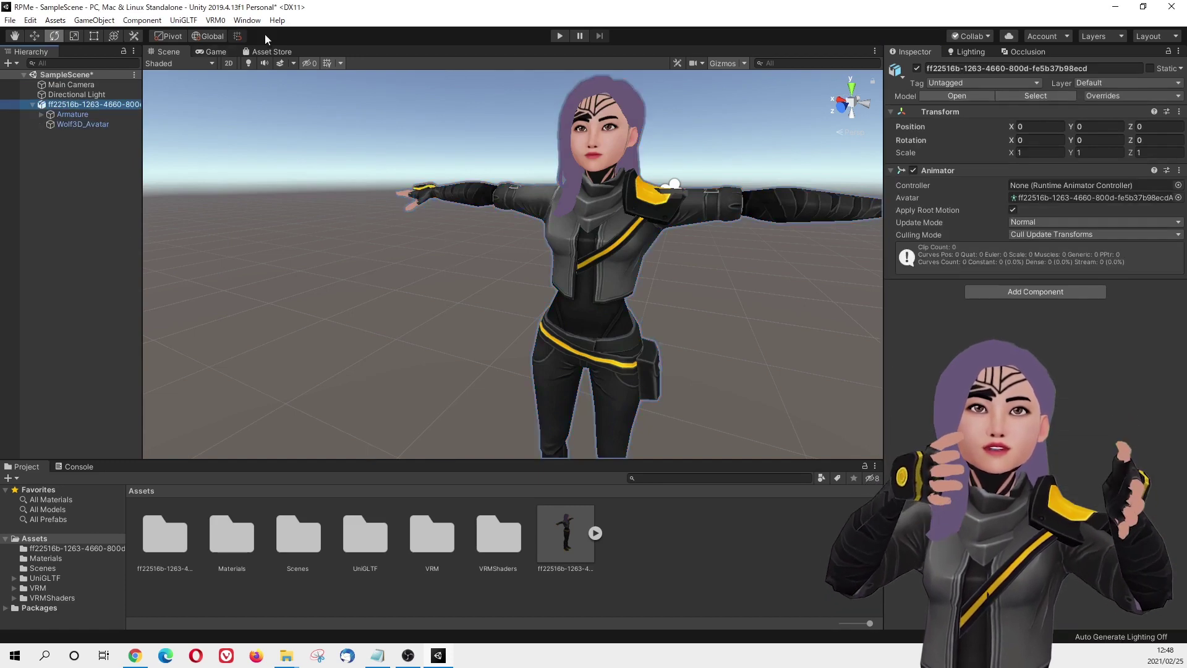
left_click(247, 20)
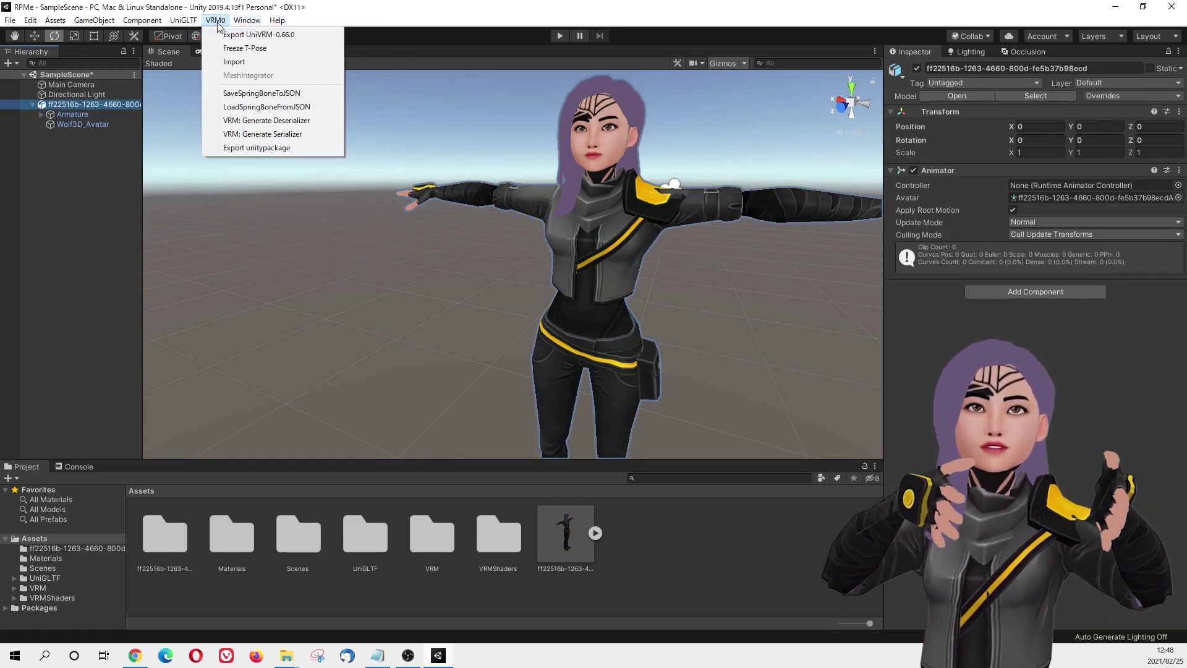
left_click(231, 36)
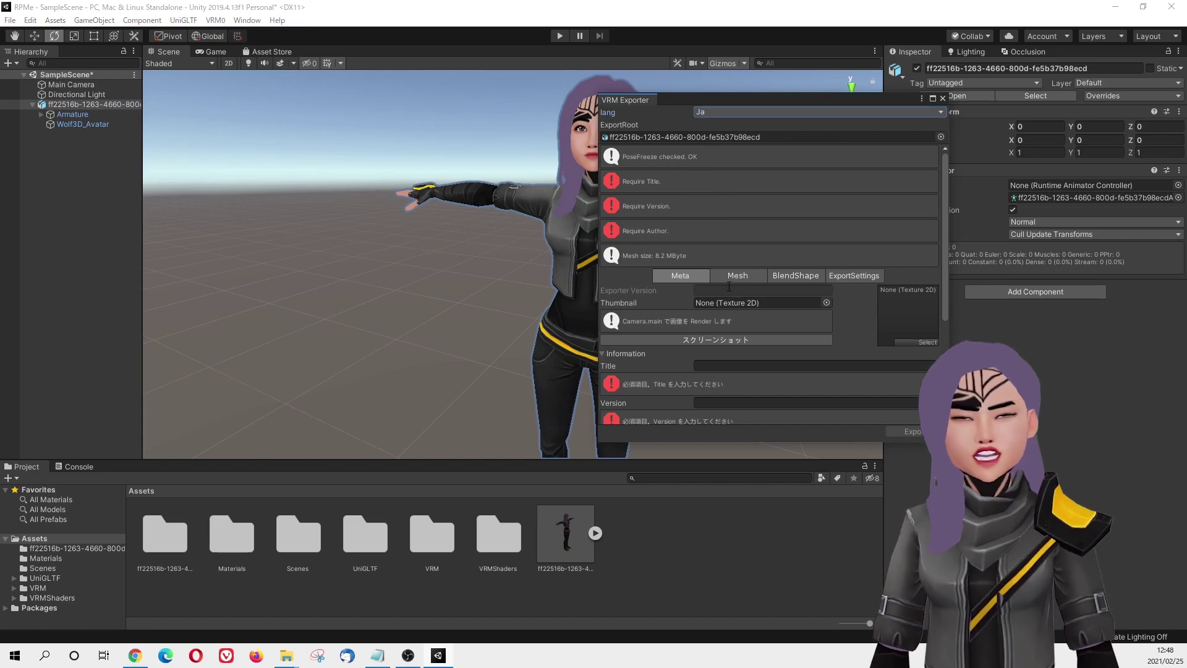
- Set the VRM title to RPMeVRM and the version to 1.0
scroll(674, 392, "down", 3)
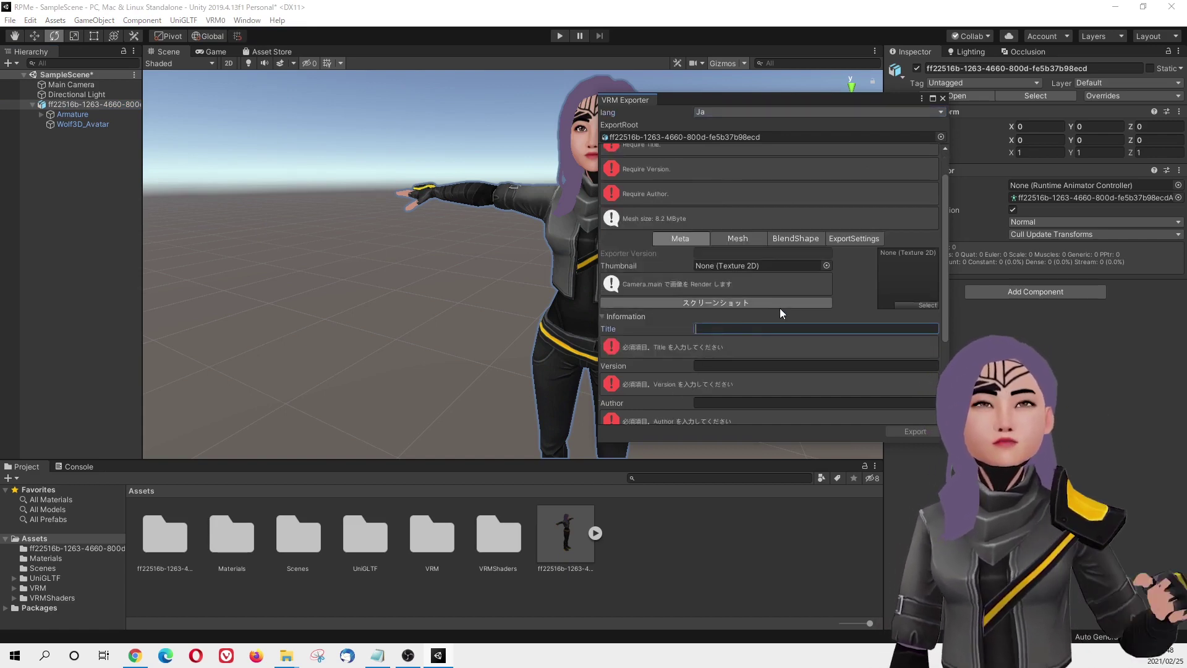
type("VRM")
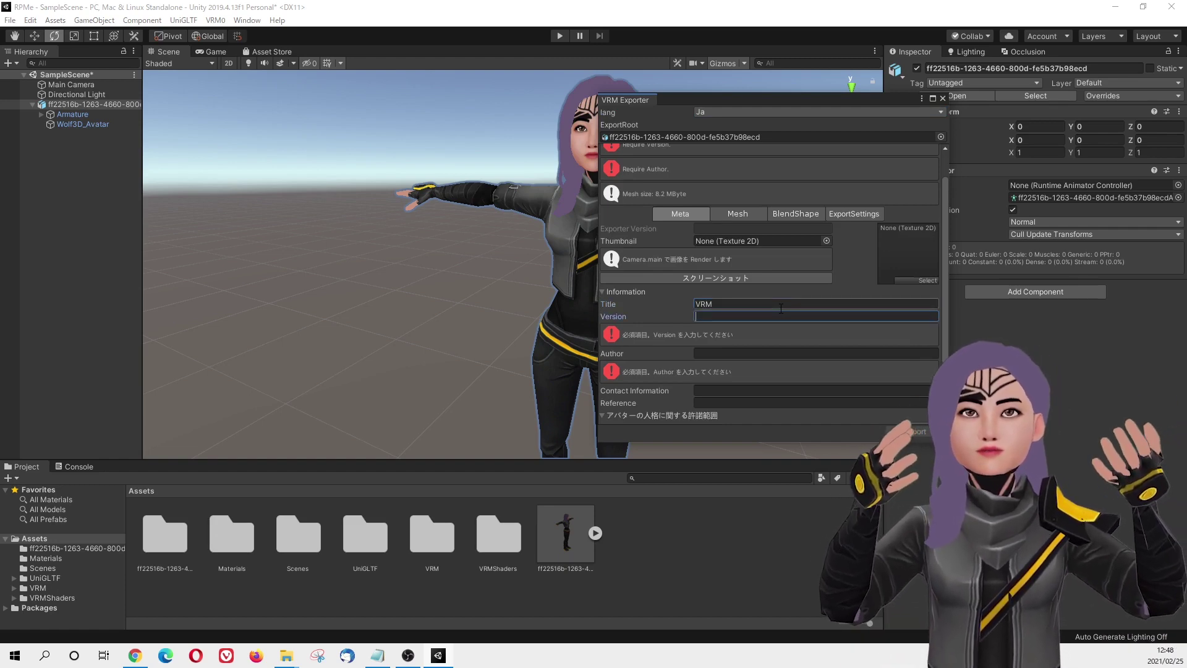
left_click(785, 303)
type("R")
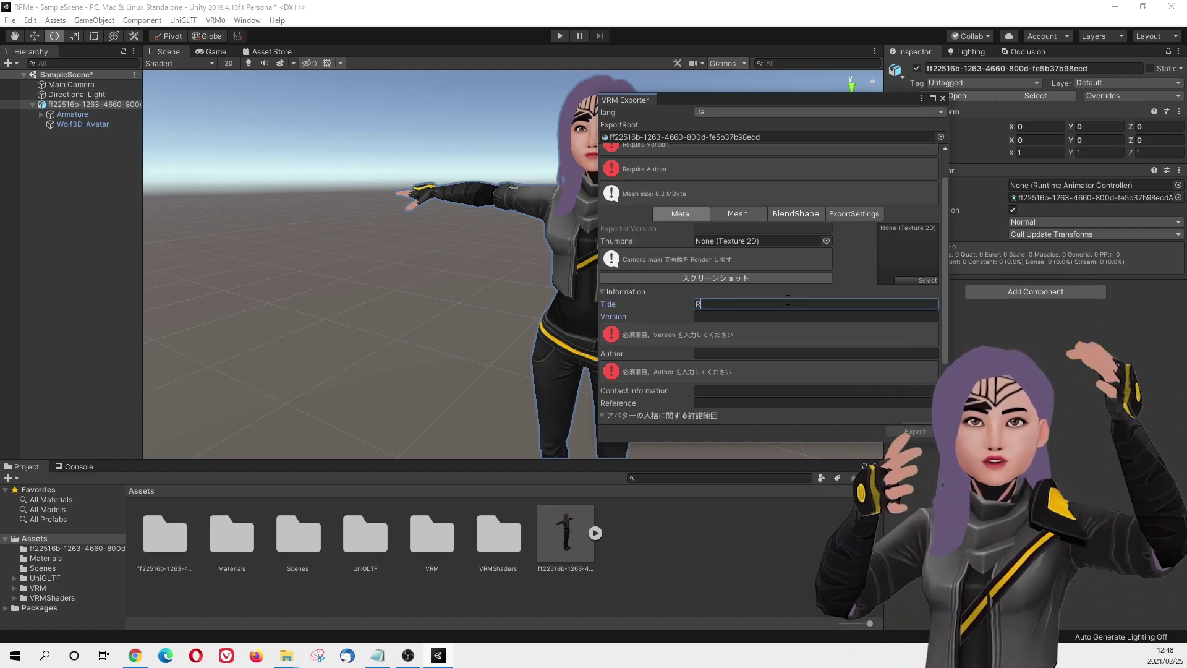
type("PM")
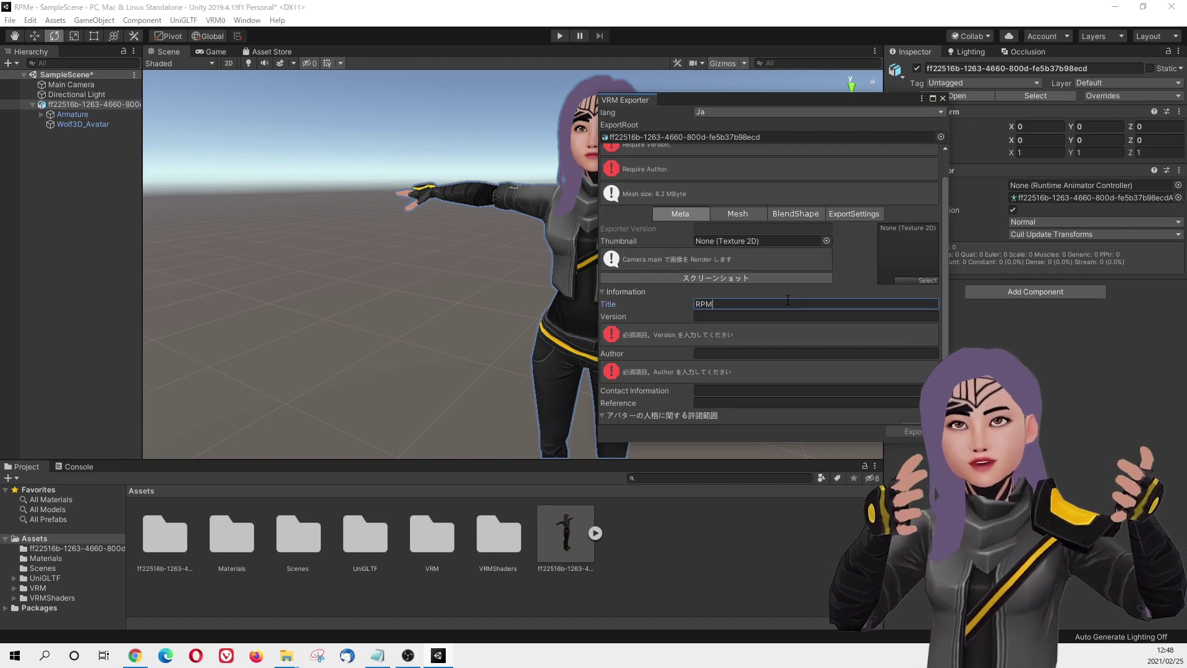
type("eVRM")
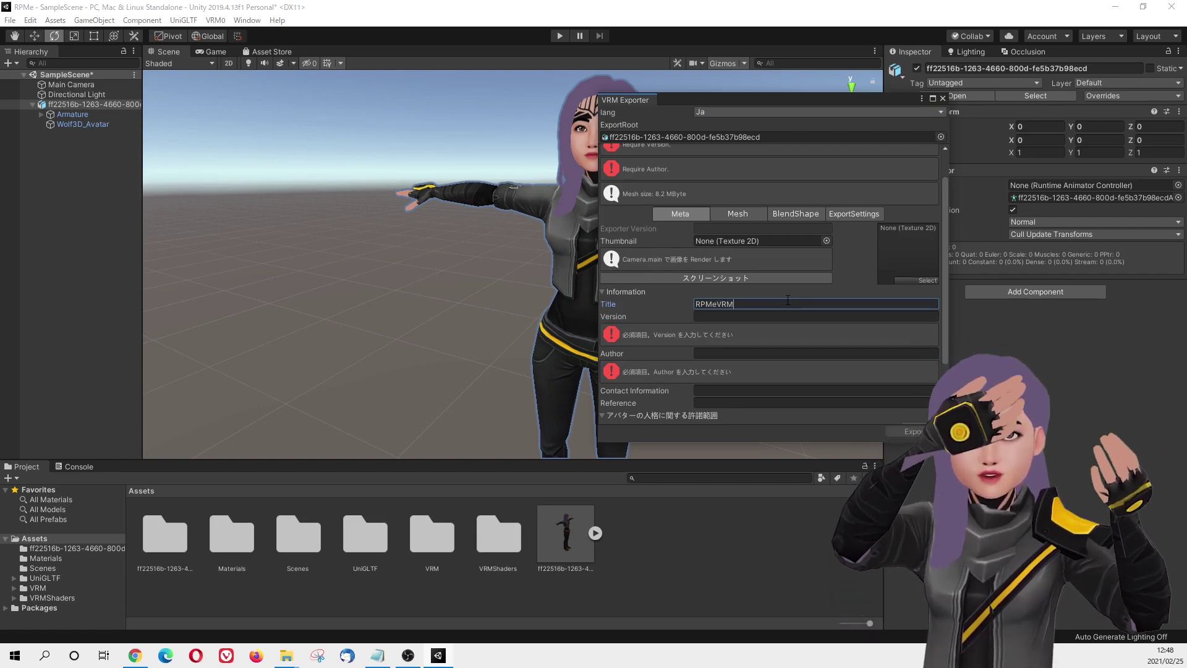
left_click(773, 317)
type("1")
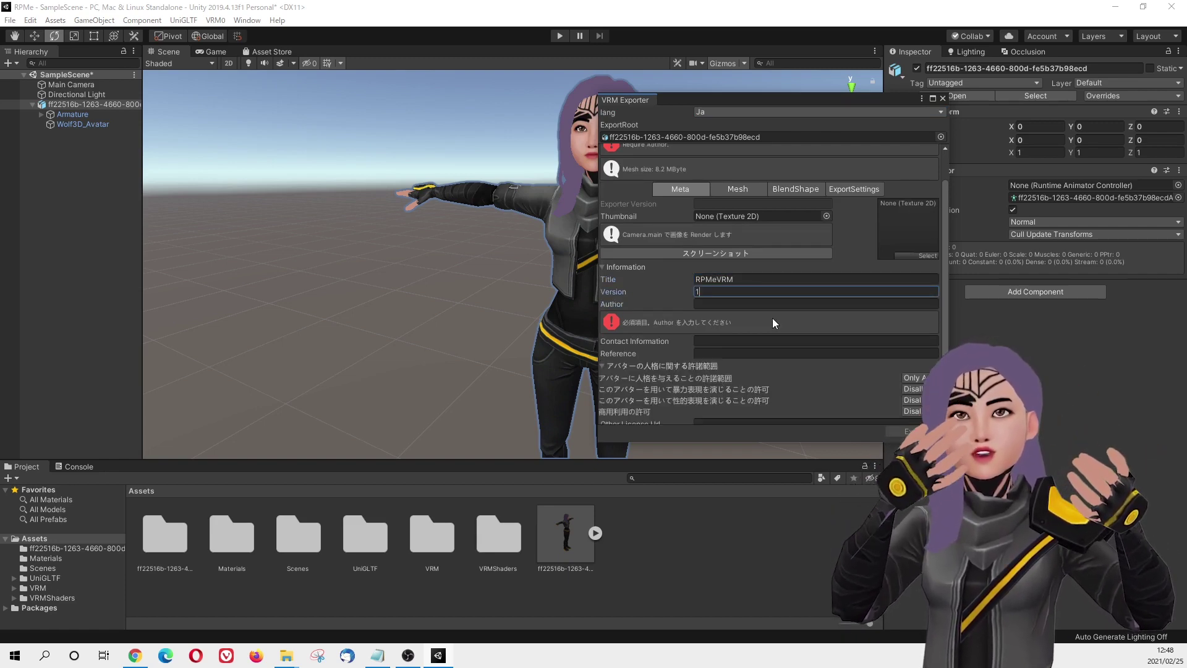
type(".0")
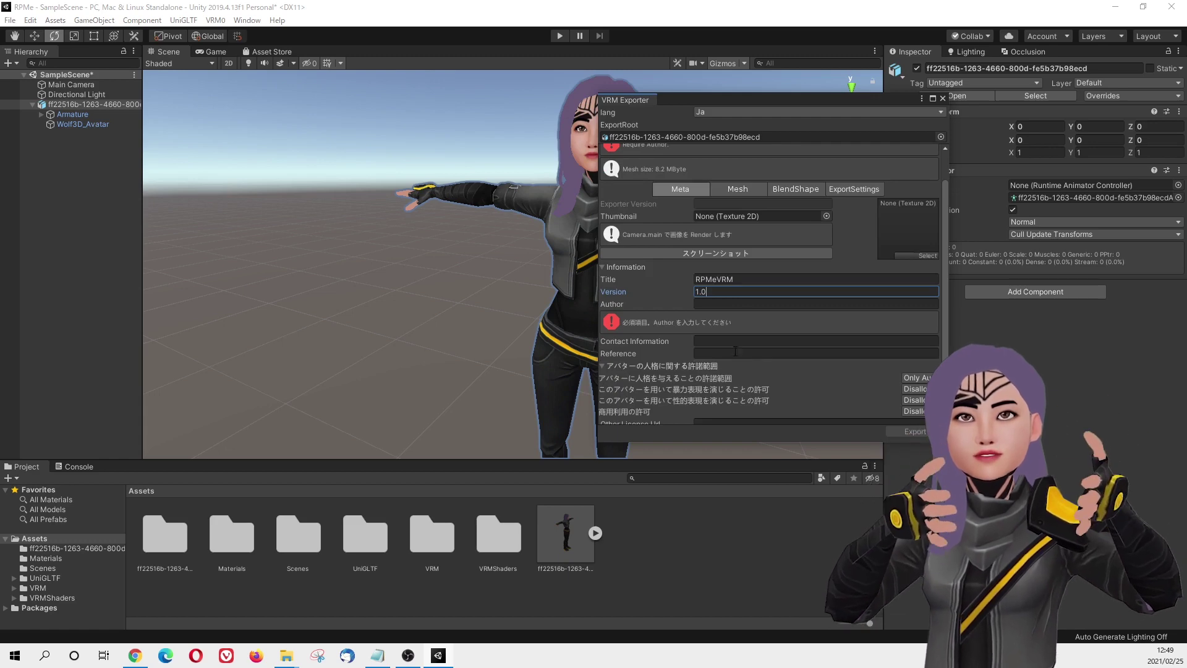
- Enter the author's name and export the avatar as a .vrm file into the RPMe folder
scroll(735, 351, "down", 1)
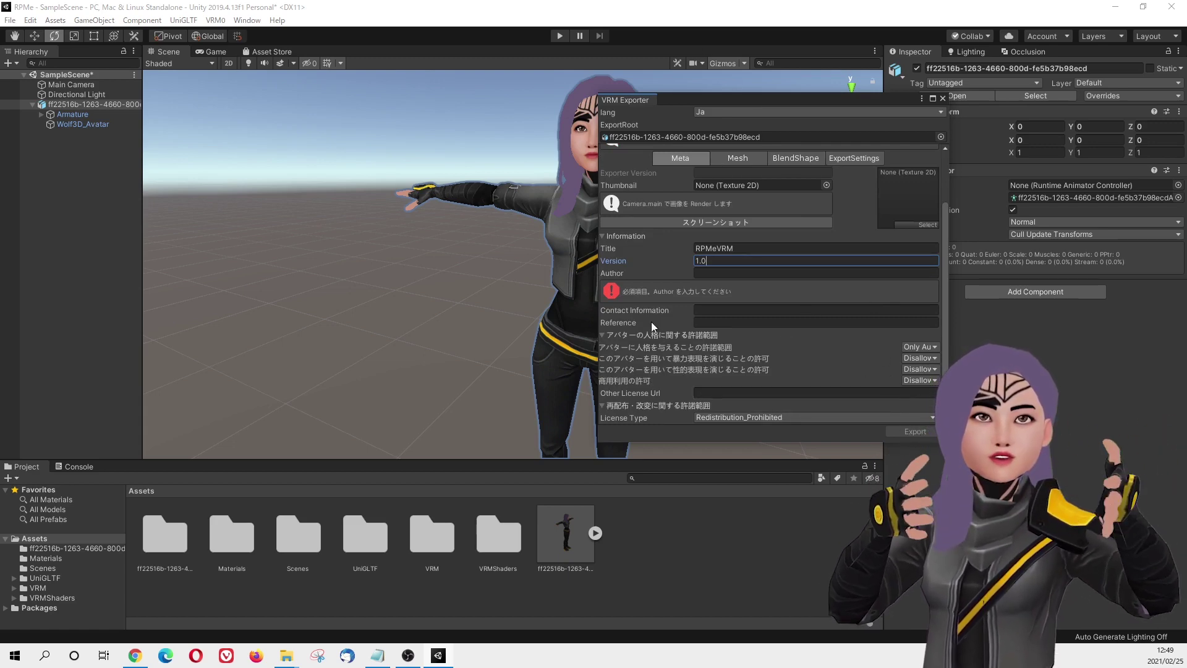
left_click(739, 273)
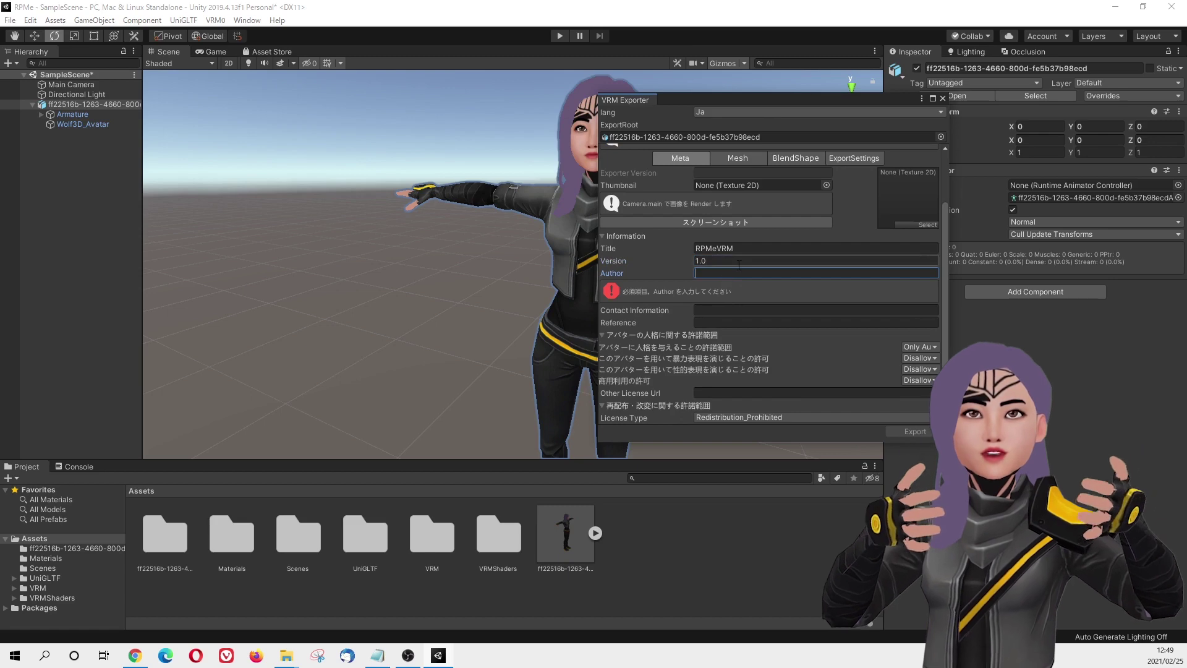
type("P")
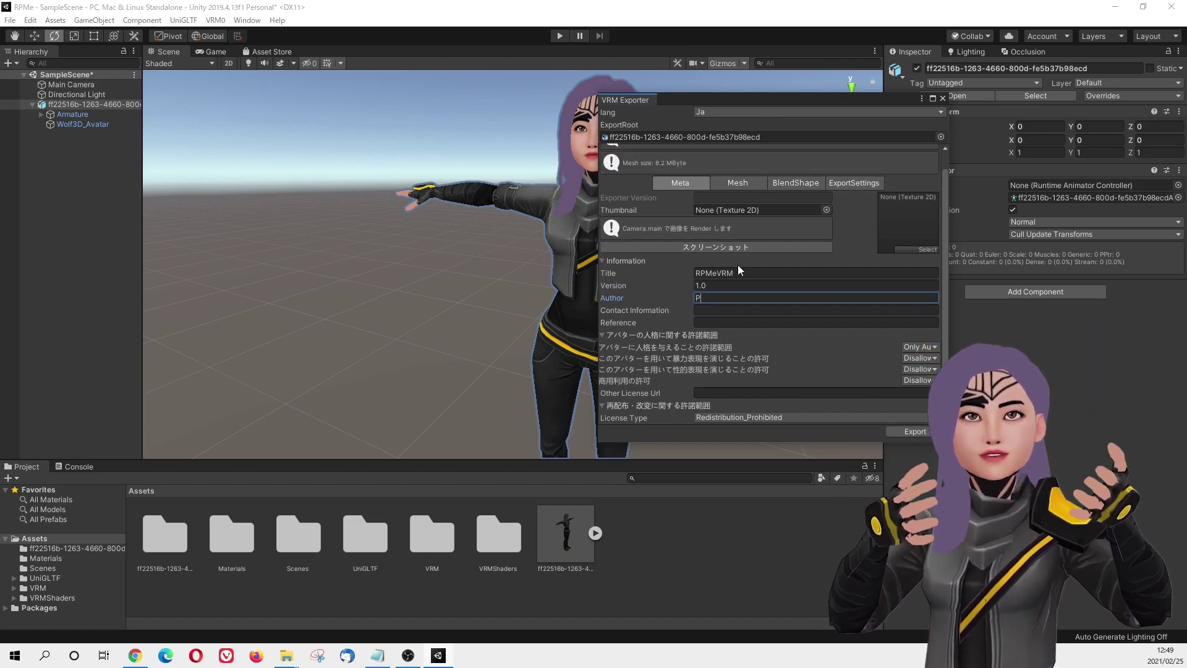
type("aris")
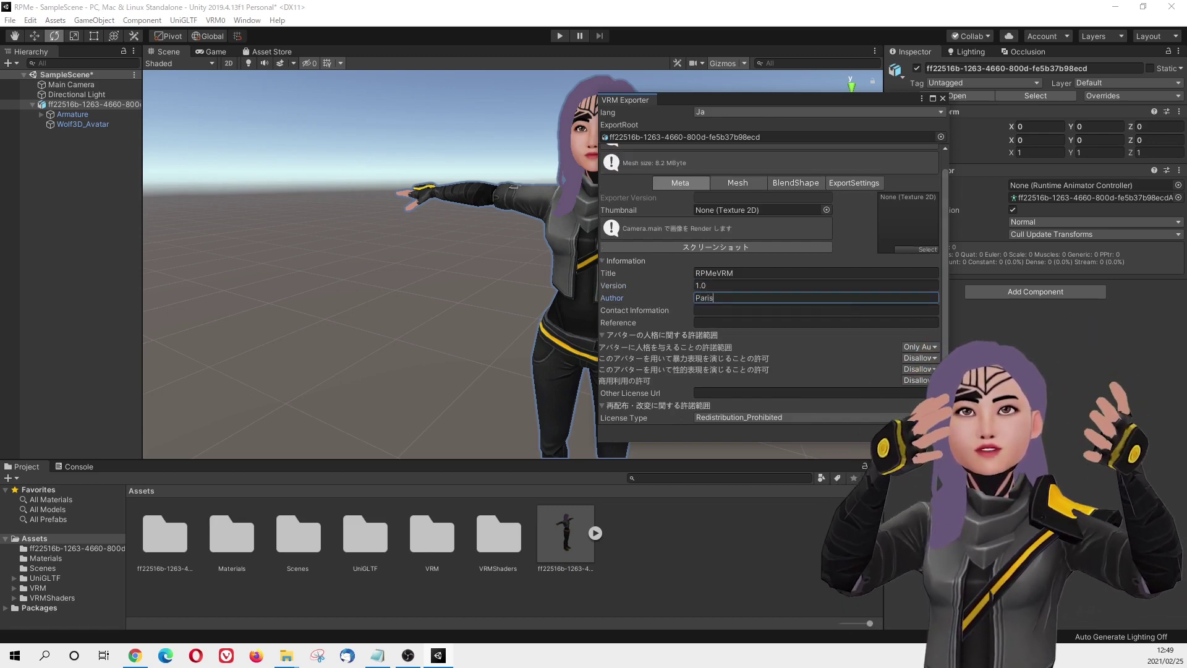
left_click(901, 432)
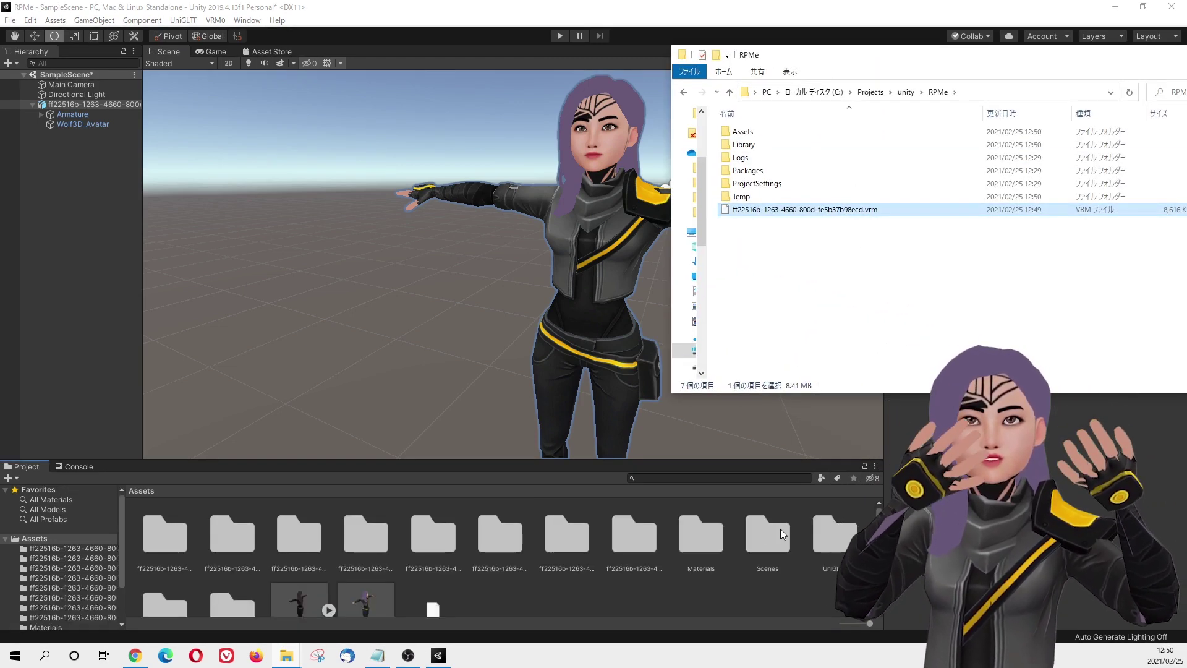
- Drag the exported VRM avatar prefab from the Project panel into the scene Hierarchy
left_click(500, 558)
scroll(501, 559, "down", 1)
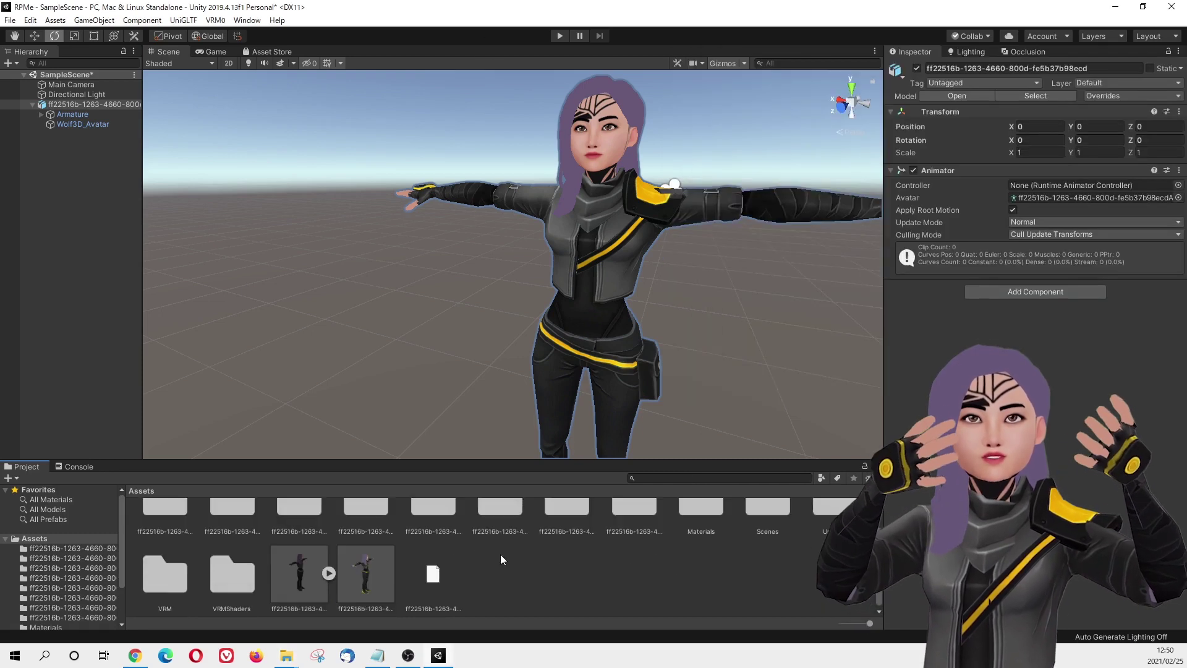
left_click_drag(364, 572, 57, 247)
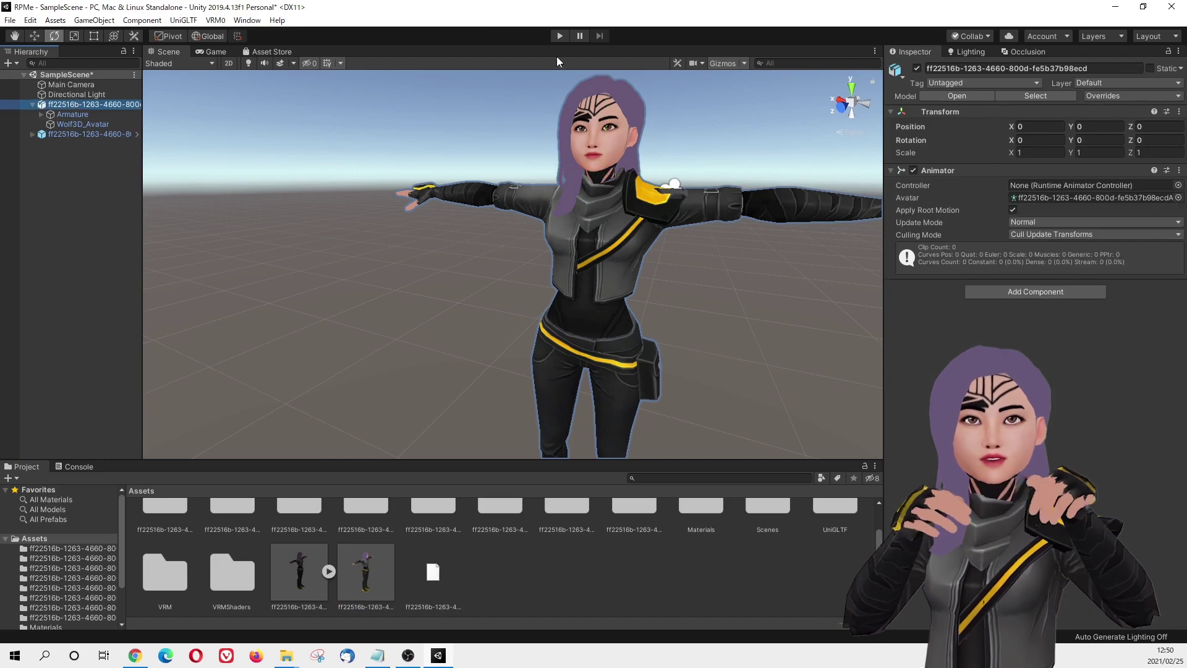
scroll(951, 230, "down", 5)
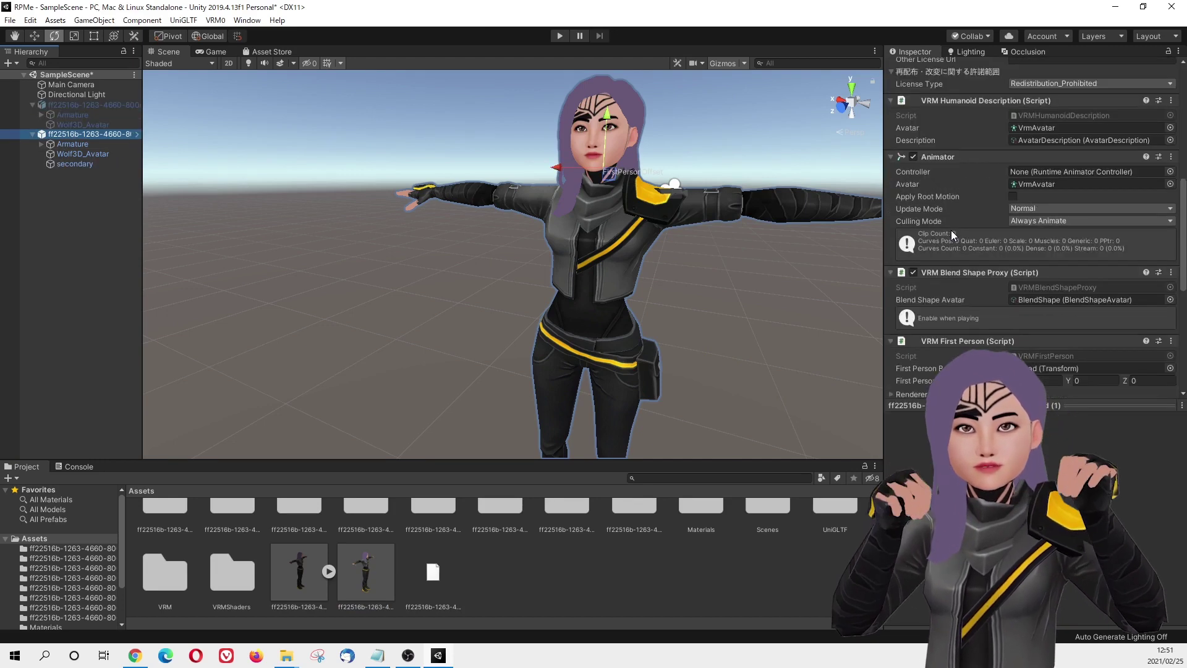
- Open the avatar's BlendShape asset and review clip A's blend-shape sliders, keeping its preset
left_click(1051, 299)
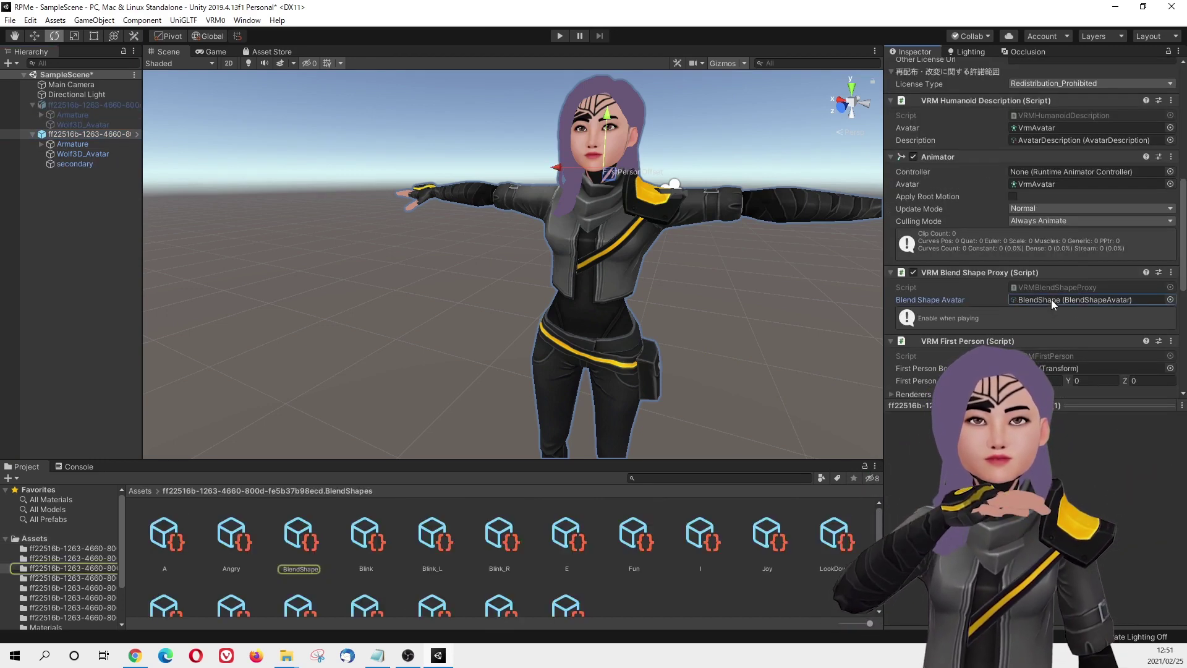
double_click(1051, 299)
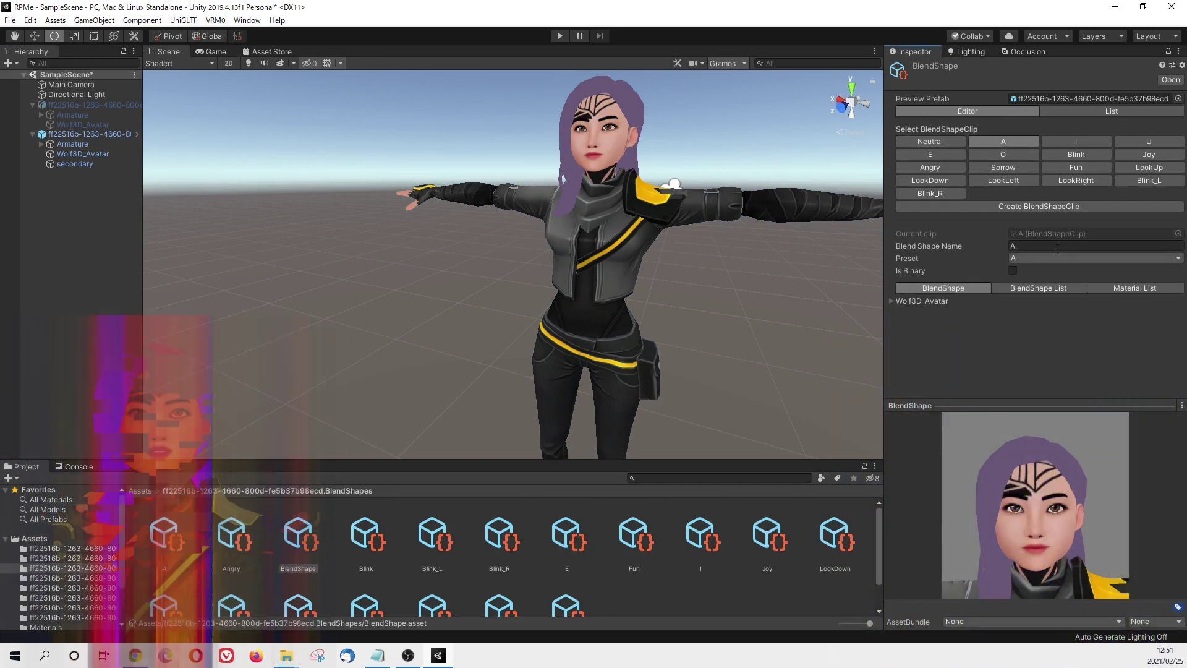
left_click(891, 301)
scroll(908, 303, "down", 3)
scroll(1008, 235, "up", 2)
scroll(957, 295, "down", 8)
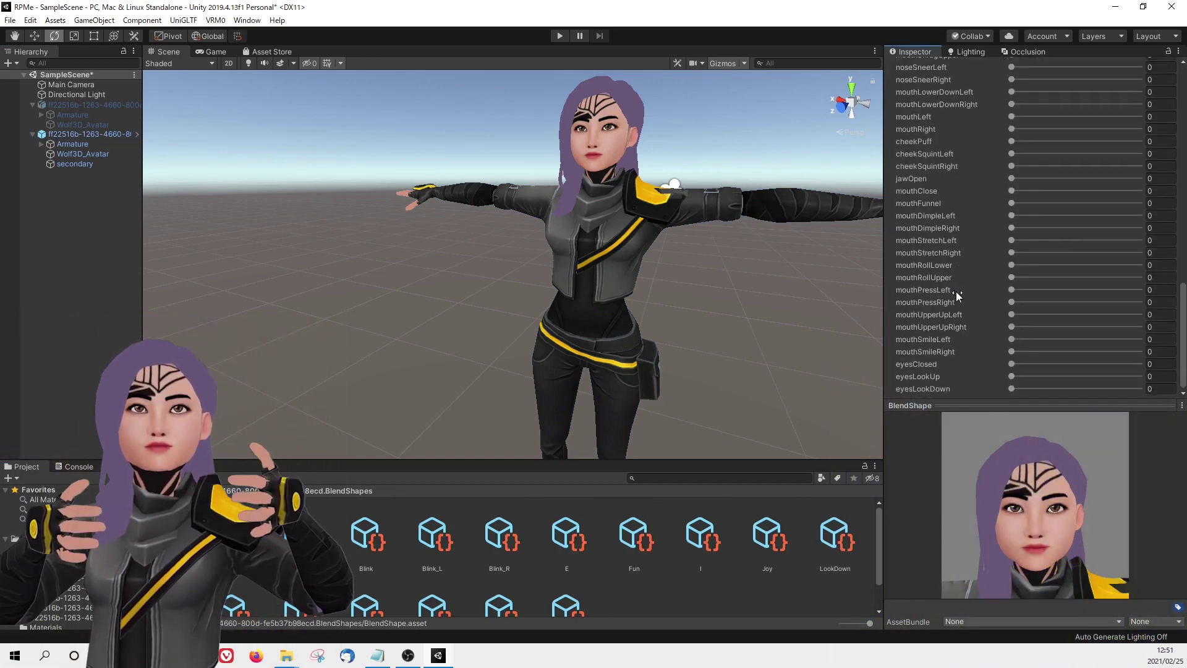
scroll(965, 260, "up", 10)
left_click(1053, 125)
left_click(1054, 121)
scroll(989, 143, "up", 2)
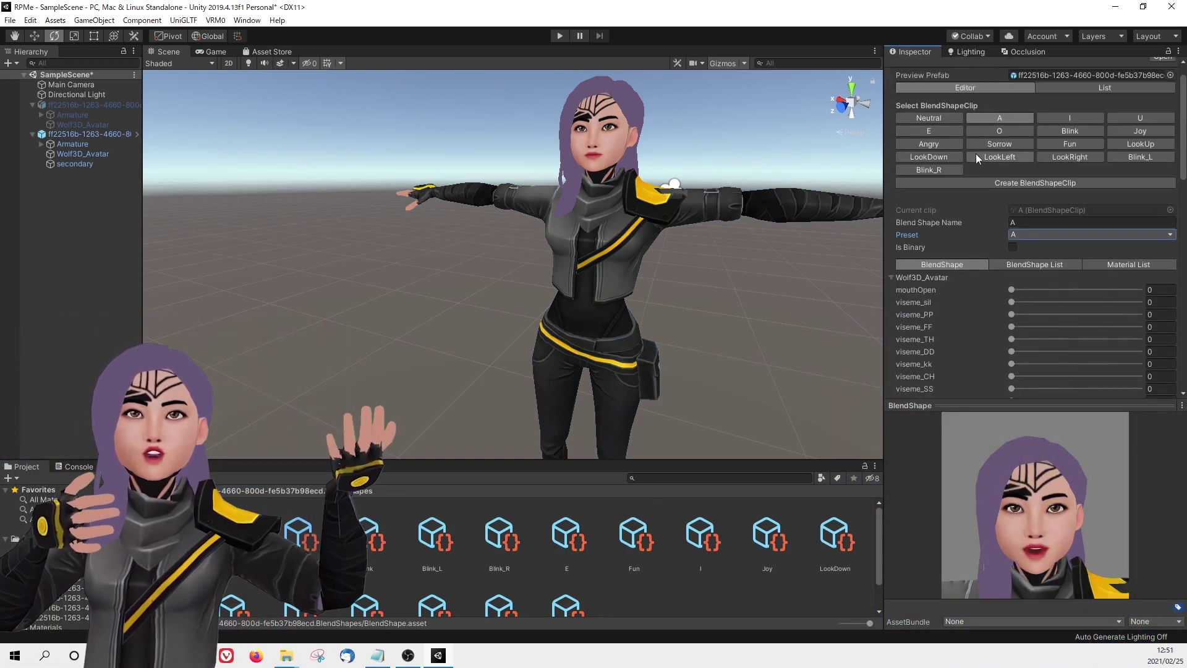
- Adjust the I, E and U clips' viseme and jawOpen sliders, e.g. viseme_E 65.6, viseme_O 41.1
left_click(1069, 118)
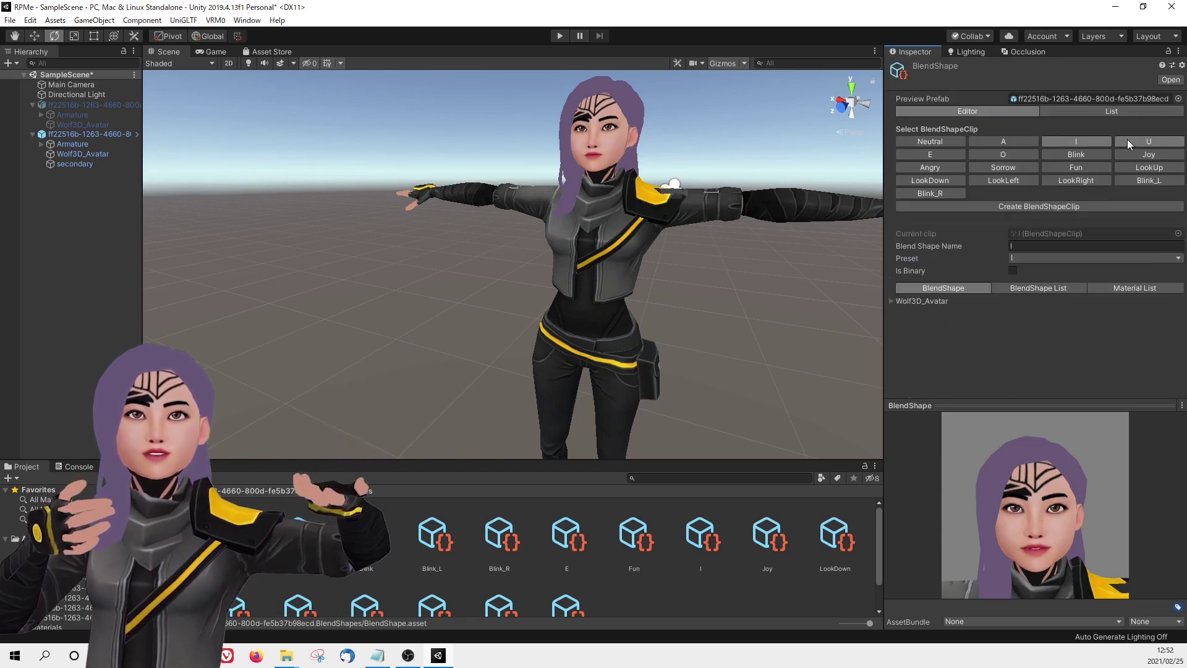
left_click(930, 154)
left_click(891, 301)
scroll(940, 260, "down", 5)
scroll(927, 247, "up", 3)
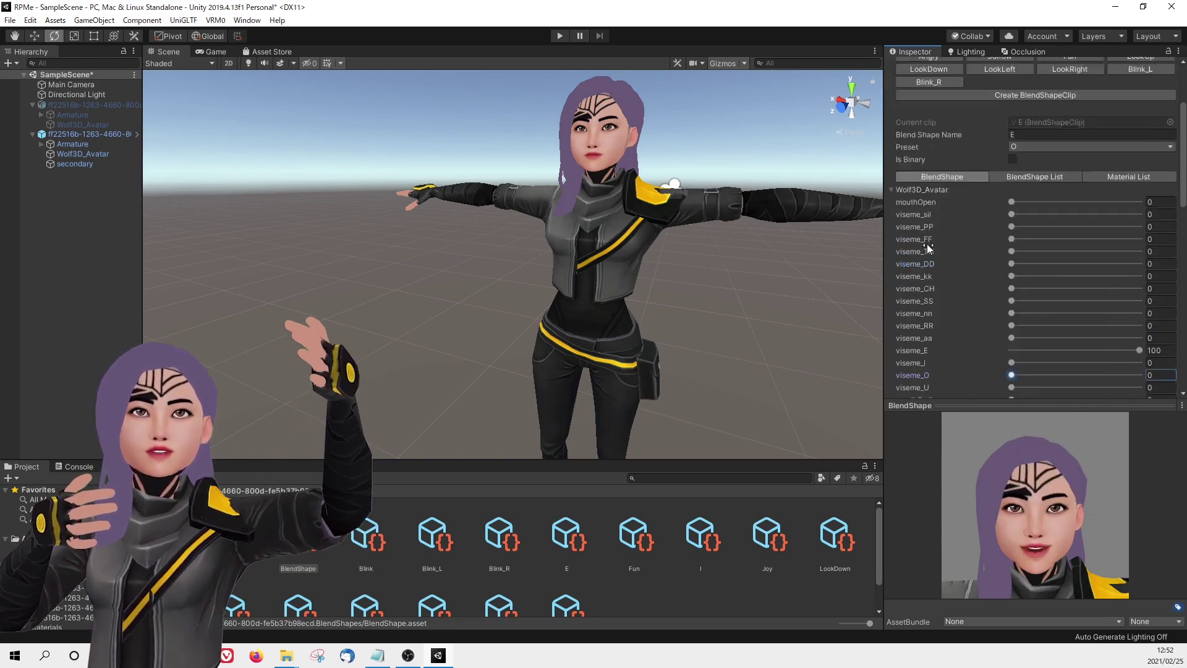
scroll(928, 248, "up", 4)
left_click(937, 157)
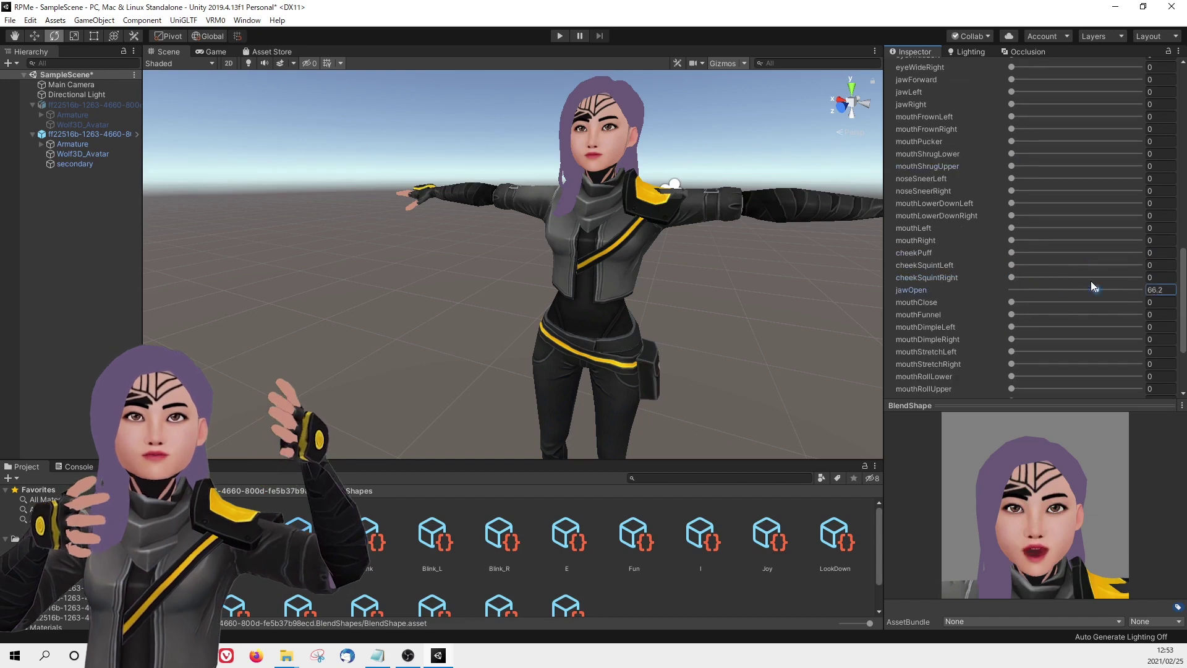
scroll(1095, 247, "up", 2)
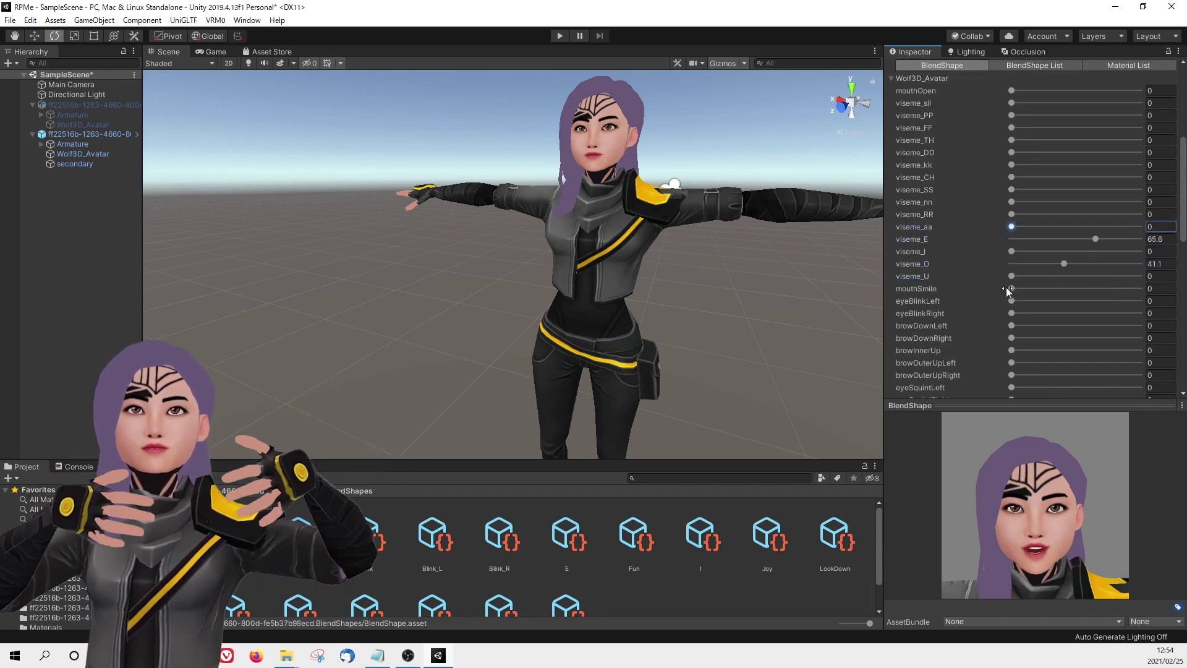
scroll(990, 309, "down", 10)
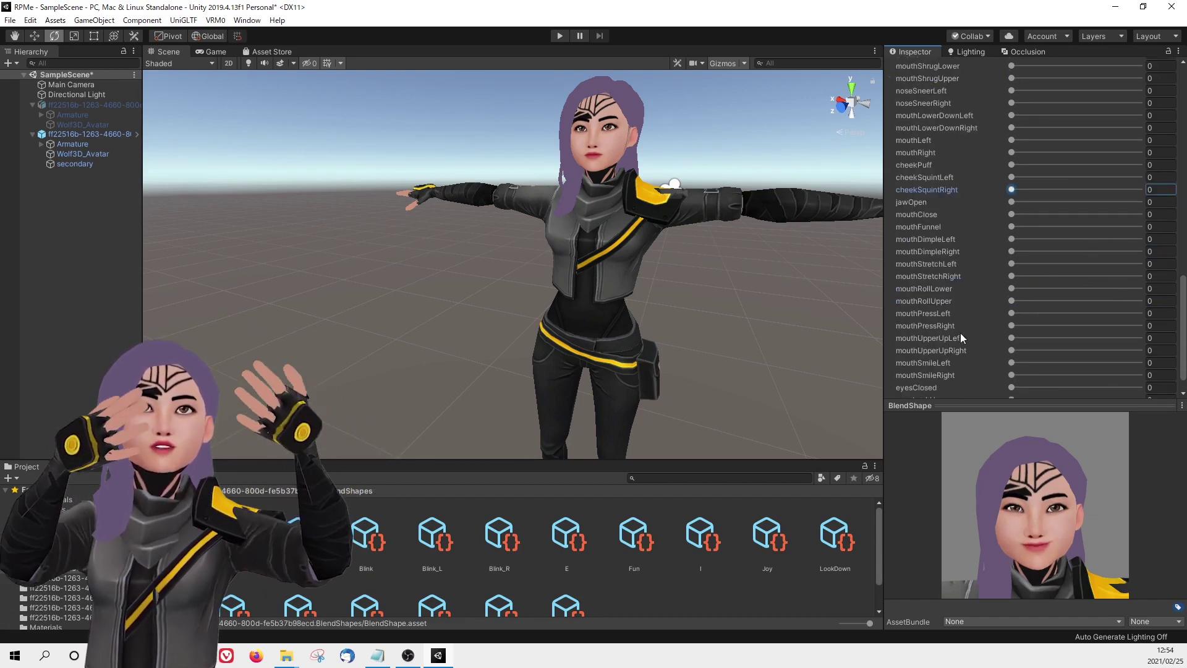
scroll(961, 338, "down", 1)
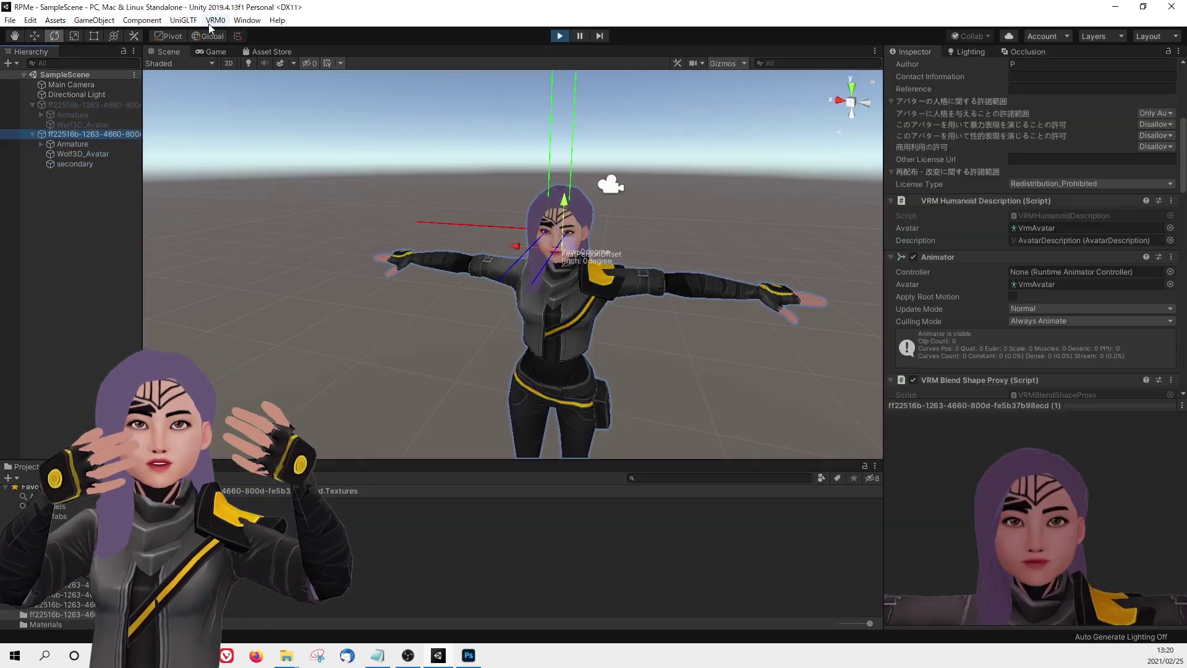
- Re-export the avatar via VRM0 > Export UniVRM-0.66.0, overwriting RPMeVRM.vrm
left_click(216, 20)
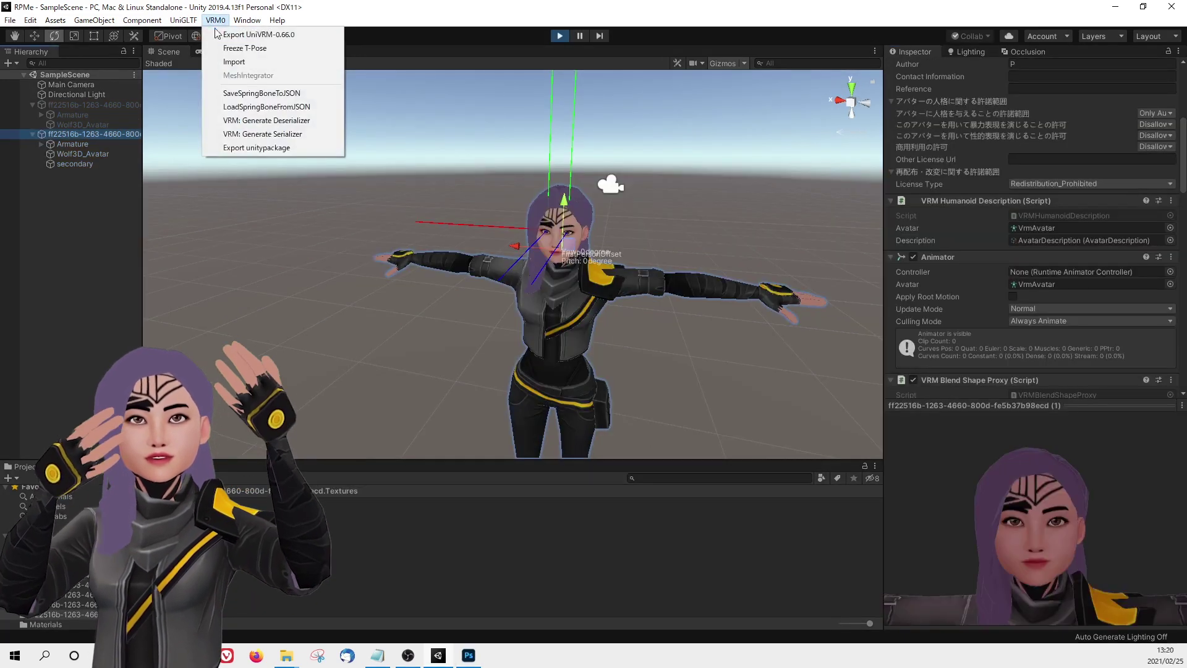
left_click(217, 35)
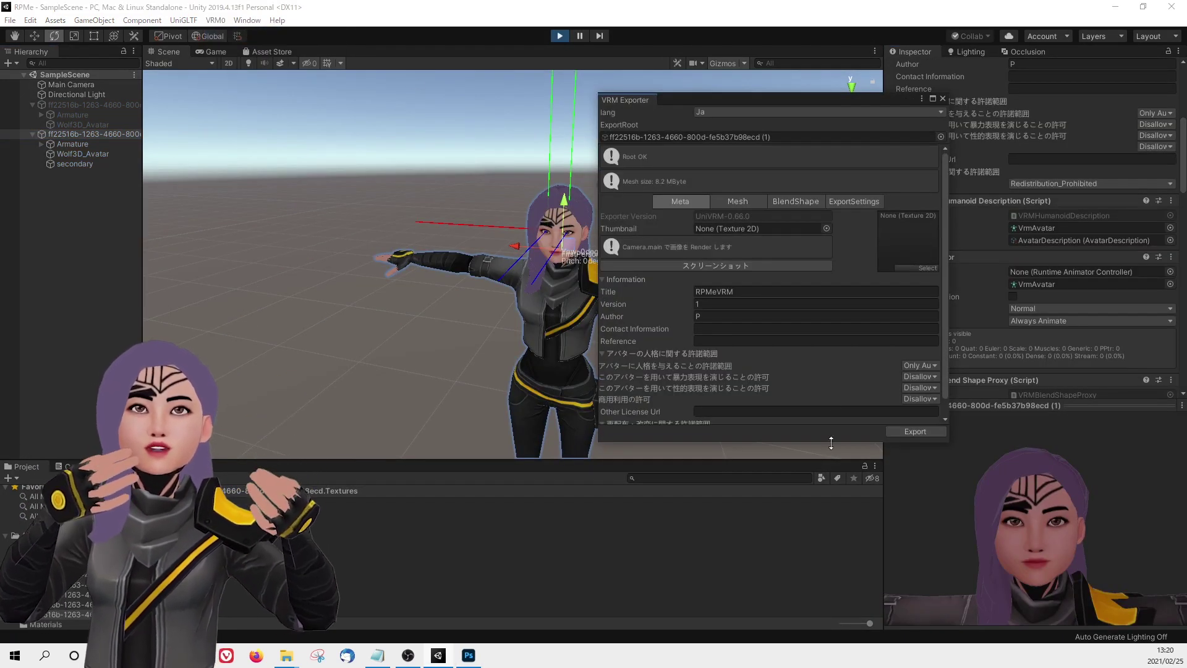
left_click(914, 431)
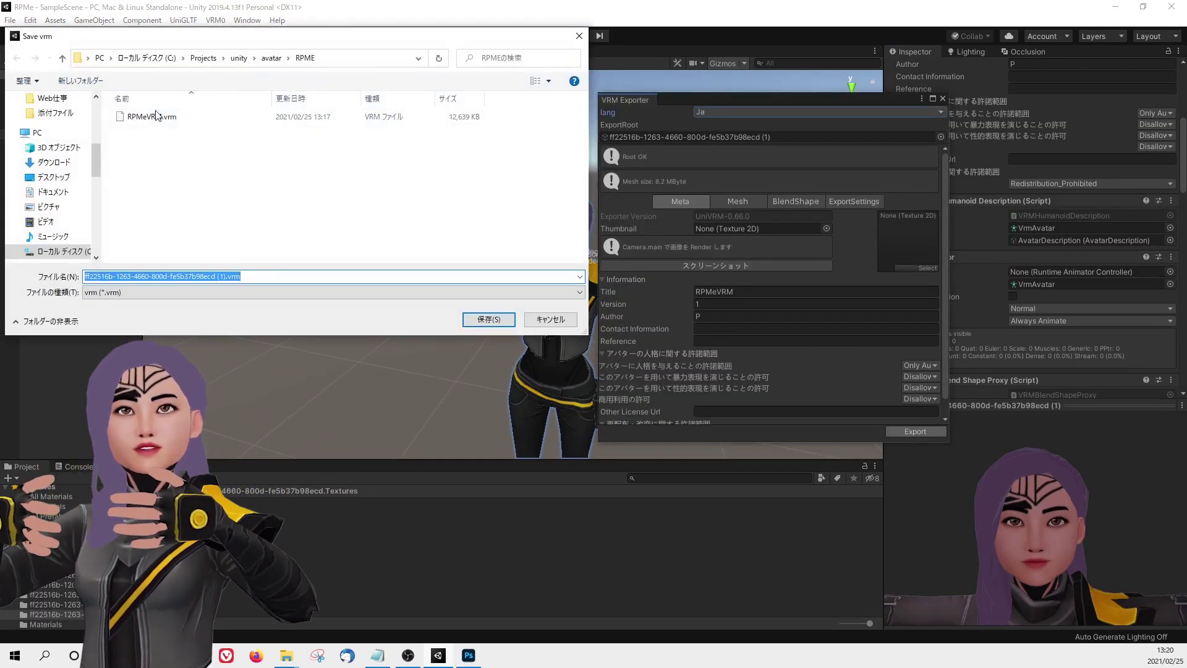
left_click(154, 117)
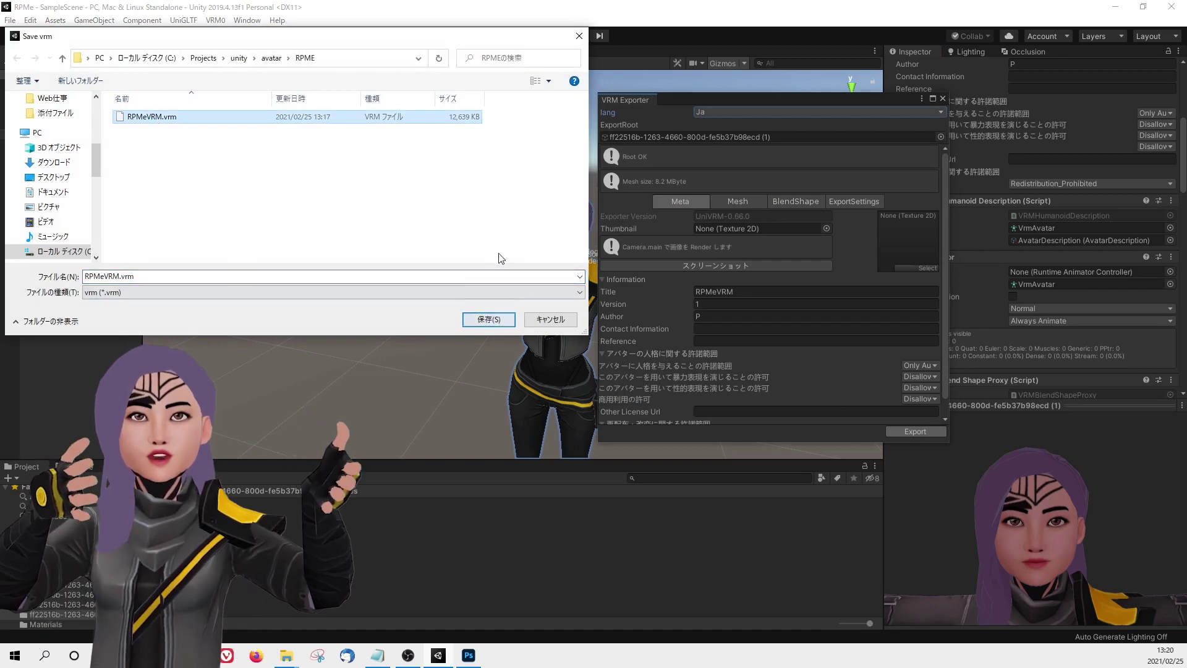
left_click(486, 320)
left_click(613, 329)
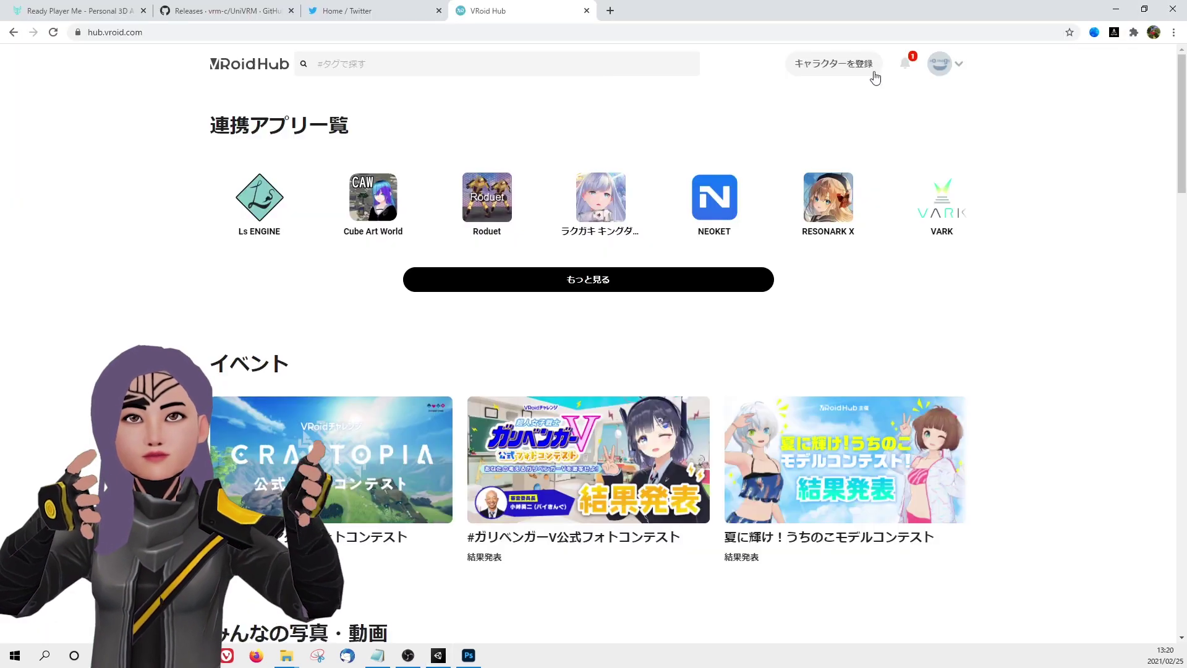
left_click(839, 64)
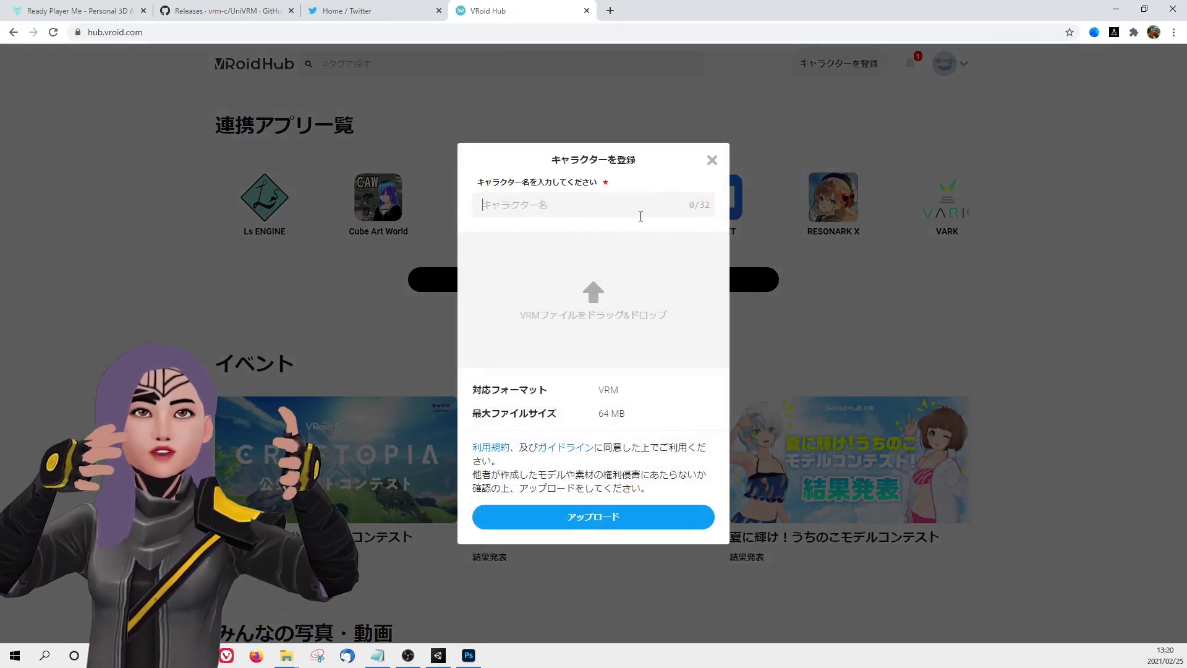
- Enter the character name, drop RPMeVRM.vrm in as the model, and start the upload
type("Paris")
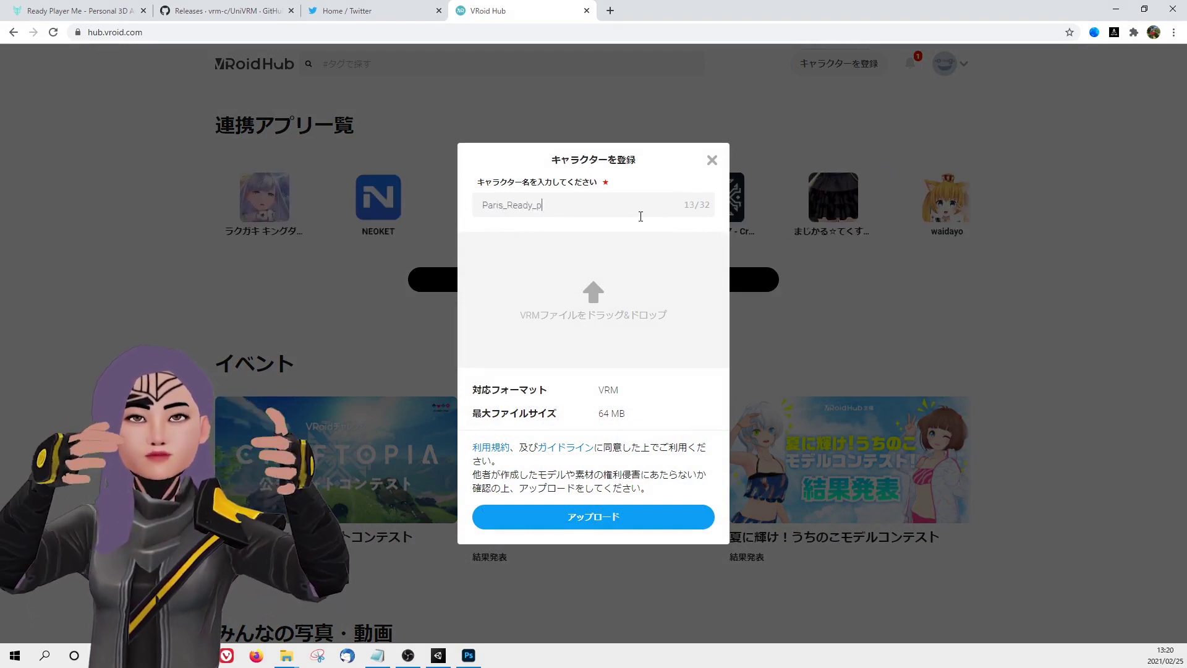
type("_Ready_Player_Me")
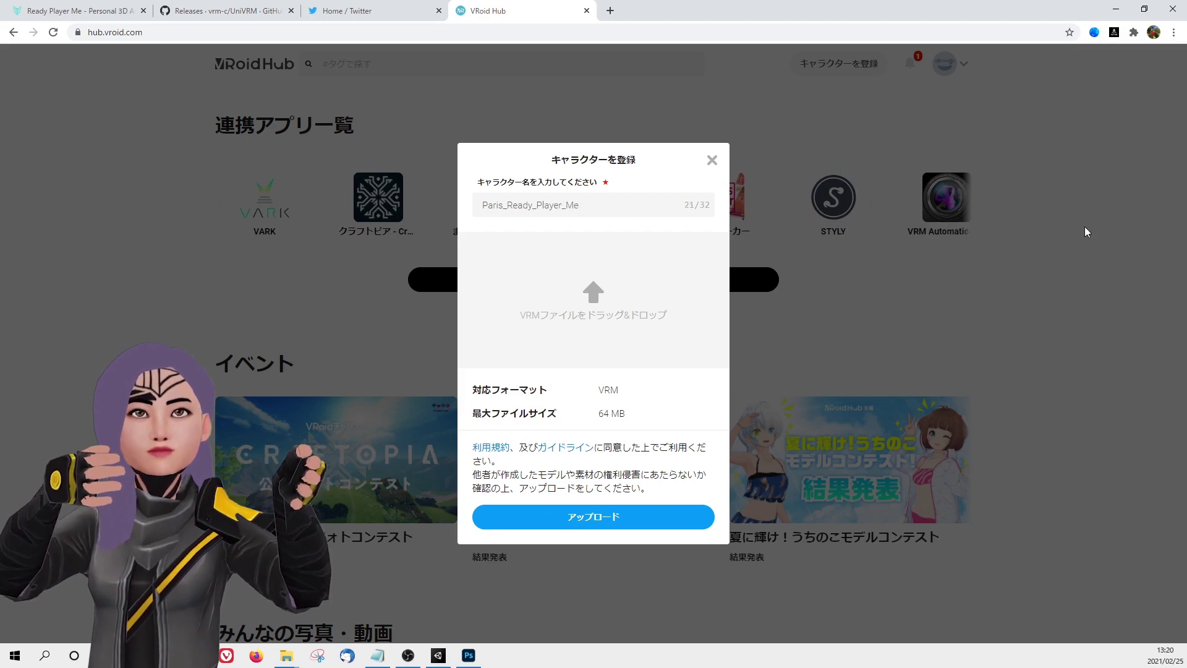
left_click_drag(1186, 272, 608, 309)
left_click(612, 528)
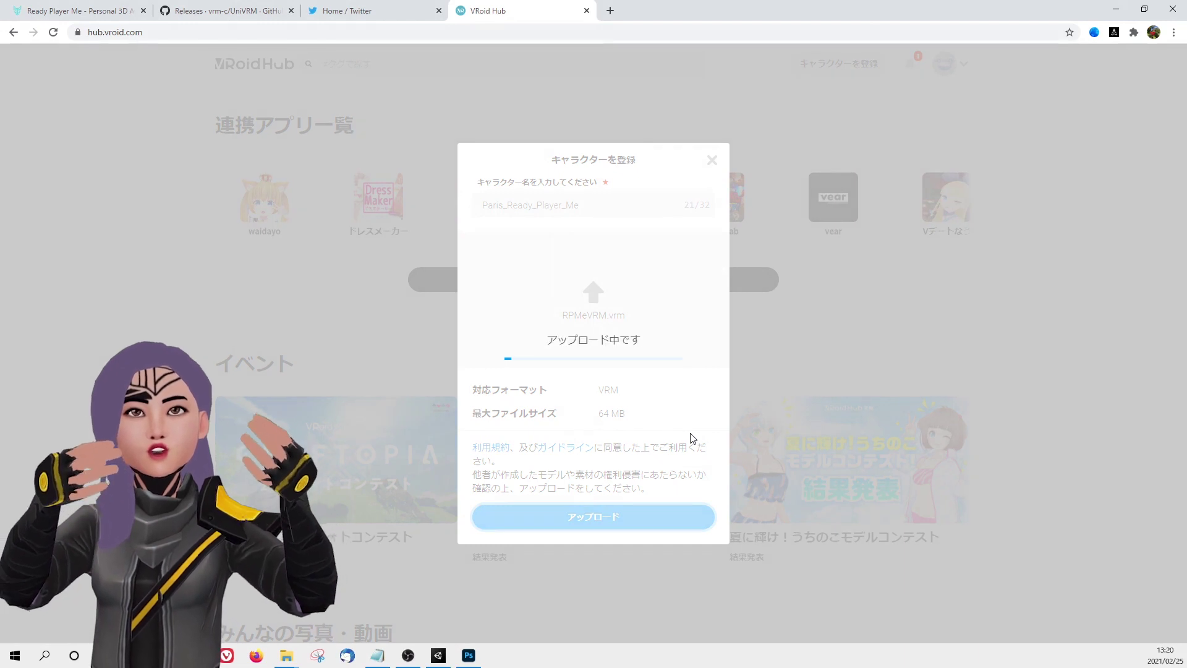